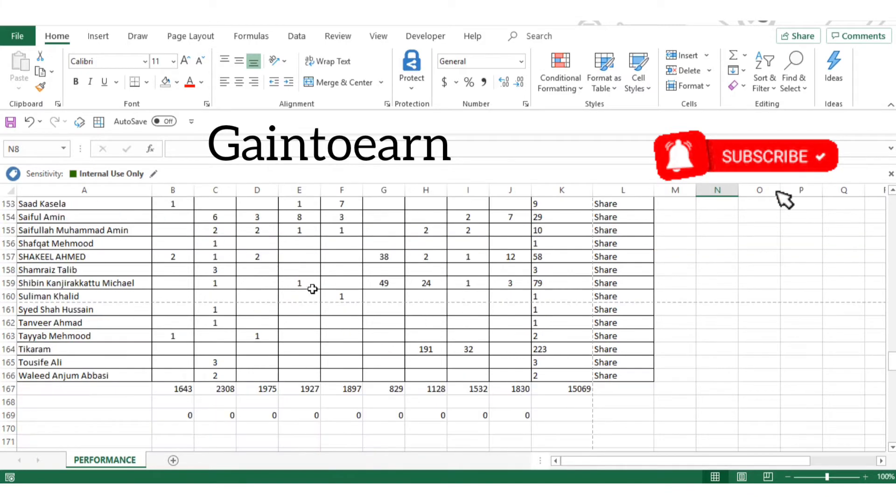
Step: Examine the driver performance table's names, monthly figures, Grand Total and Contract columns from the first to the last rows
{"action": "scroll", "coordinate": [233, 329], "scroll_direction": "up", "scroll_amount": 20}
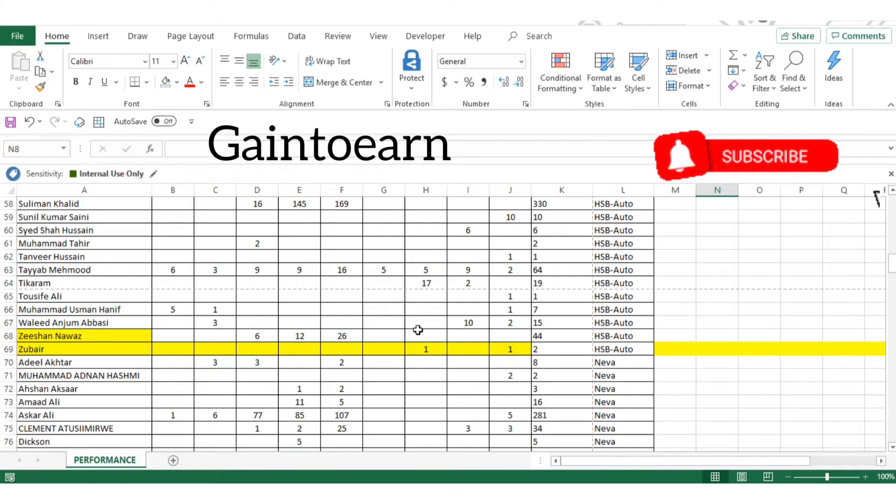
{"action": "scroll", "coordinate": [420, 330], "scroll_direction": "up", "scroll_amount": 19}
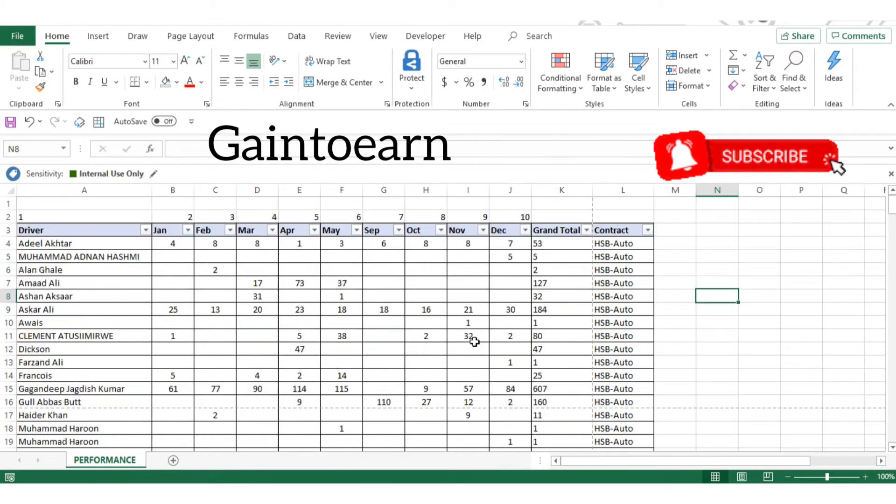
{"action": "left_click", "coordinate": [648, 230]}
{"action": "left_click", "coordinate": [327, 376]}
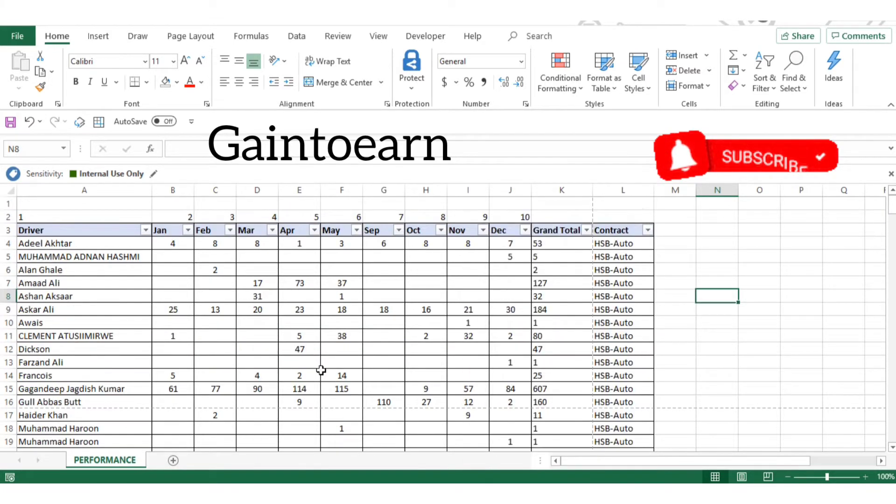
{"action": "scroll", "coordinate": [124, 339], "scroll_direction": "down", "scroll_amount": 13}
{"action": "scroll", "coordinate": [144, 355], "scroll_direction": "down", "scroll_amount": 20}
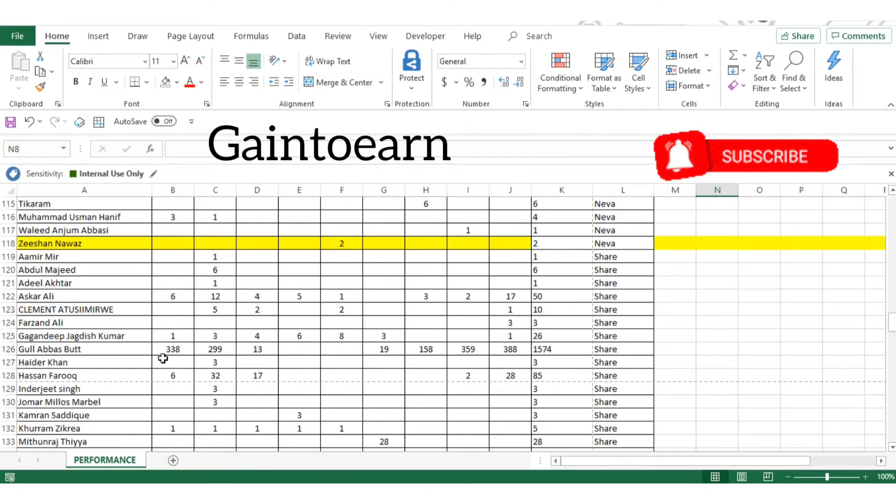
{"action": "scroll", "coordinate": [162, 358], "scroll_direction": "up", "scroll_amount": 20}
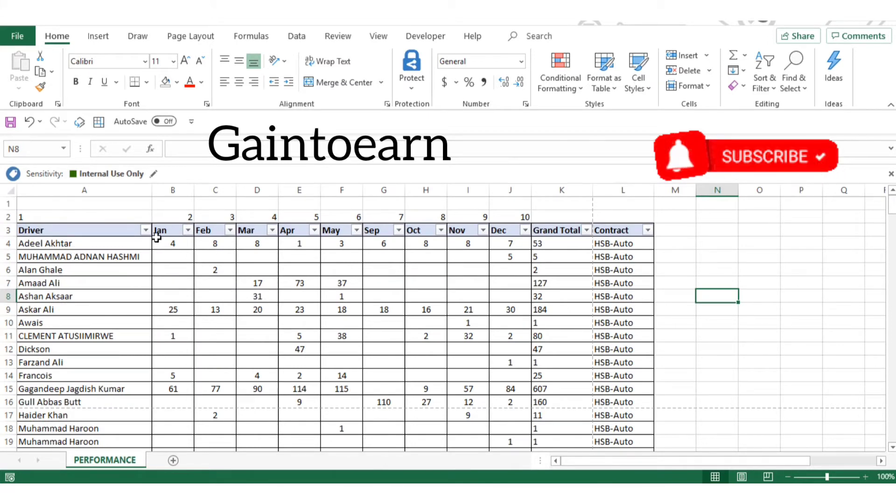
{"action": "scroll", "coordinate": [342, 370], "scroll_direction": "down", "scroll_amount": 20}
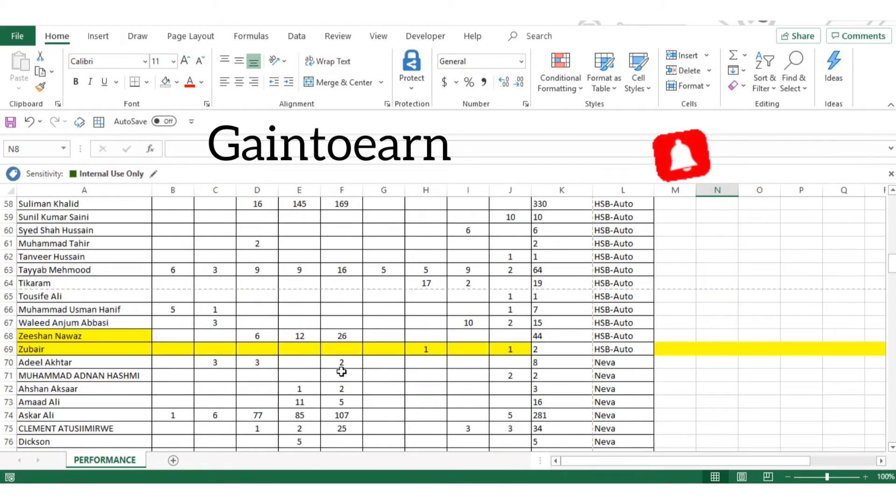
{"action": "scroll", "coordinate": [341, 370], "scroll_direction": "down", "scroll_amount": 20}
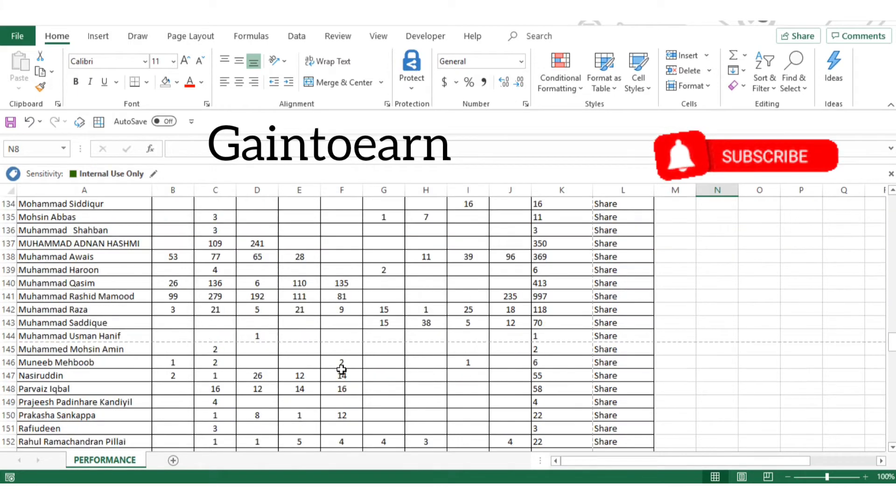
{"action": "scroll", "coordinate": [564, 373], "scroll_direction": "up", "scroll_amount": 20}
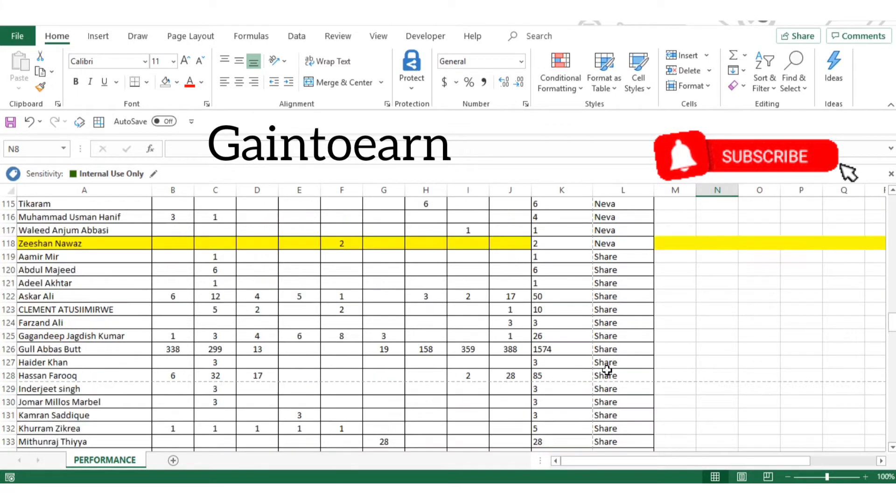
{"action": "scroll", "coordinate": [599, 379], "scroll_direction": "down", "scroll_amount": 13}
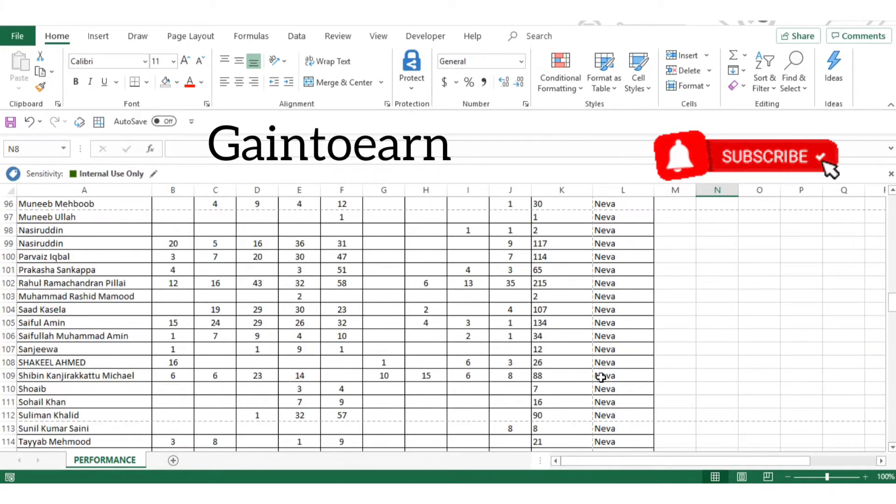
{"action": "scroll", "coordinate": [621, 368], "scroll_direction": "up", "scroll_amount": 20}
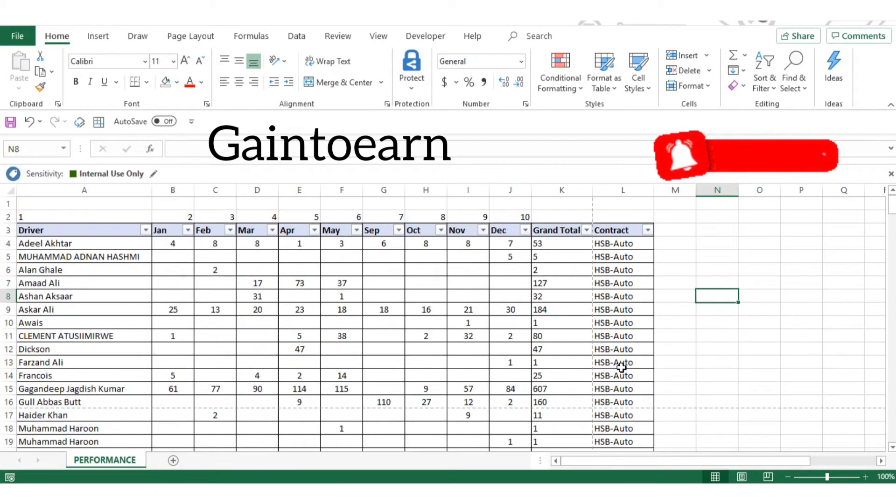
{"action": "left_click", "coordinate": [70, 243]}
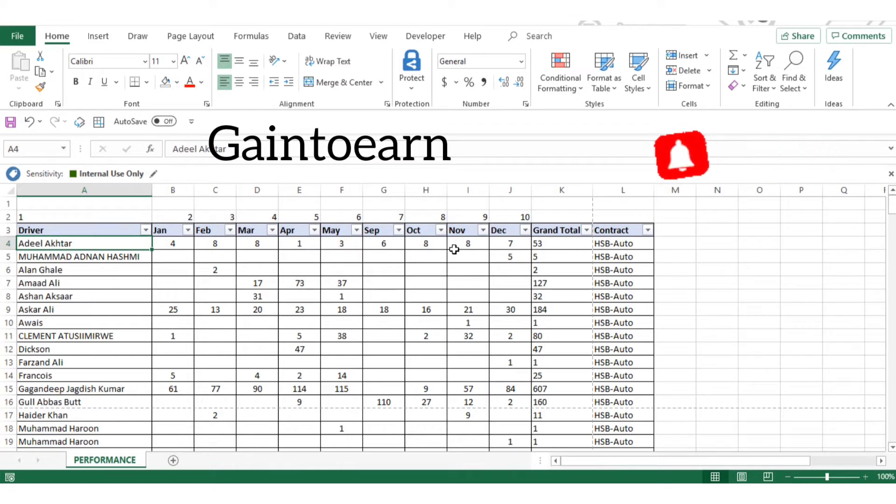
{"action": "left_click", "coordinate": [112, 230]}
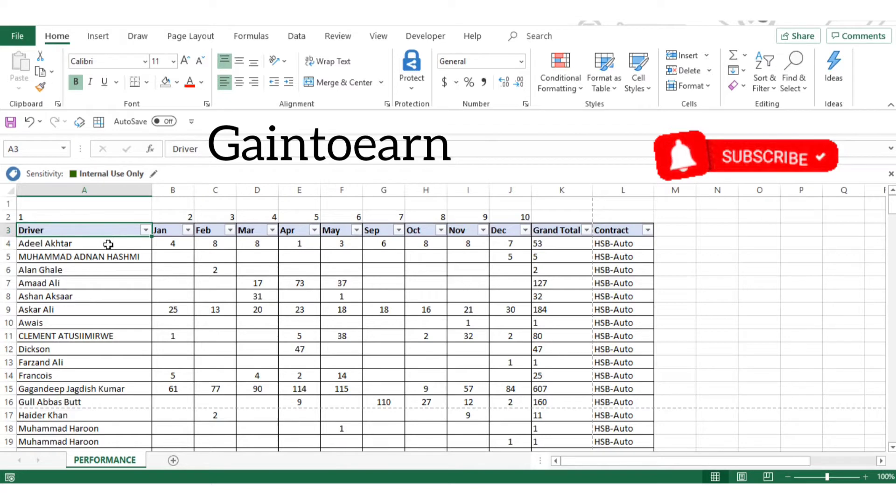
Step: Highlight duplicate driver names from A4 to A166 with Light Red Fill with Dark Red Text
{"action": "left_click", "coordinate": [108, 244]}
{"action": "key", "text": "ctrl+shift+Down"}
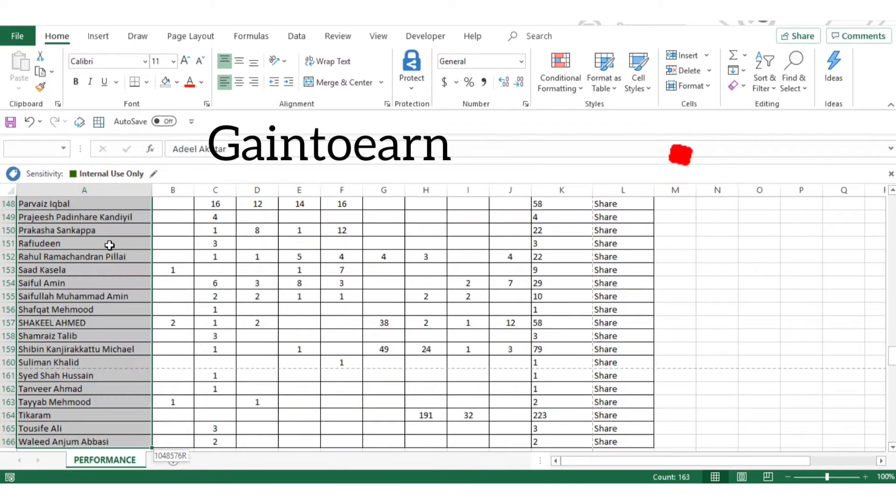
{"action": "left_click", "coordinate": [569, 89]}
{"action": "mouse_move", "coordinate": [599, 122]}
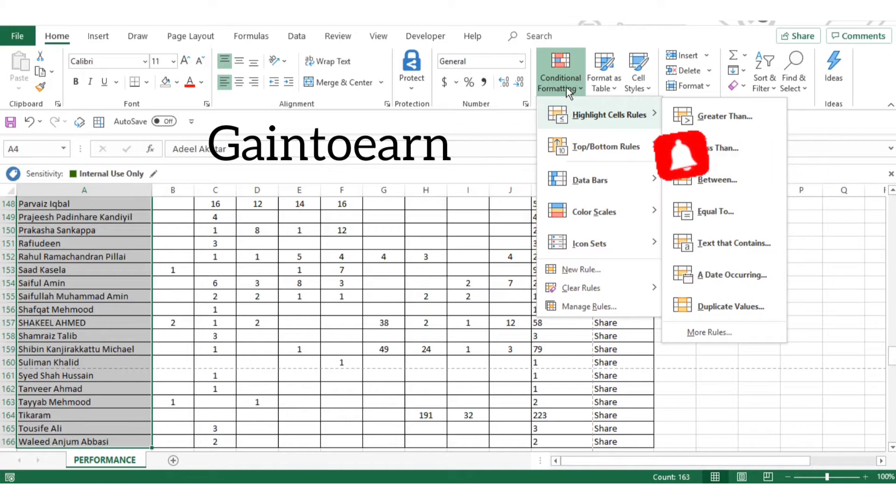
{"action": "left_click", "coordinate": [705, 305]}
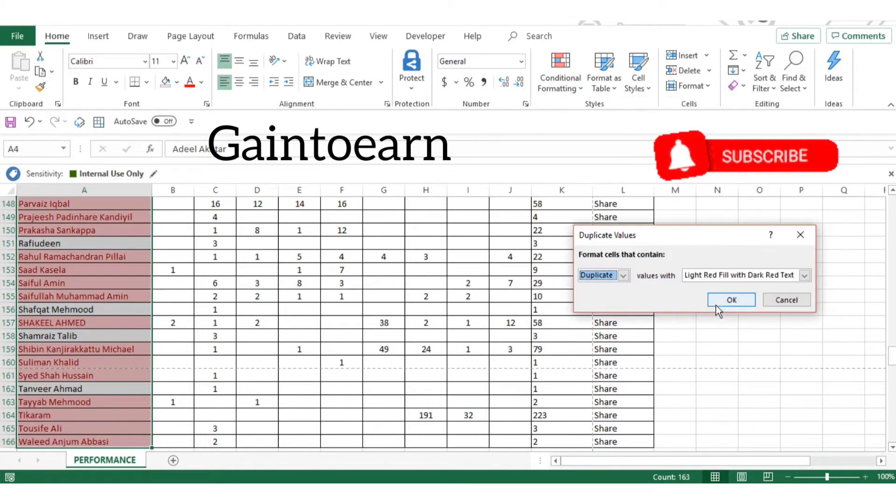
{"action": "left_click", "coordinate": [731, 300]}
Step: Review the Driver column to compare the highlighted duplicate names with the unhighlighted unique ones
{"action": "scroll", "coordinate": [101, 349], "scroll_direction": "up", "scroll_amount": 20}
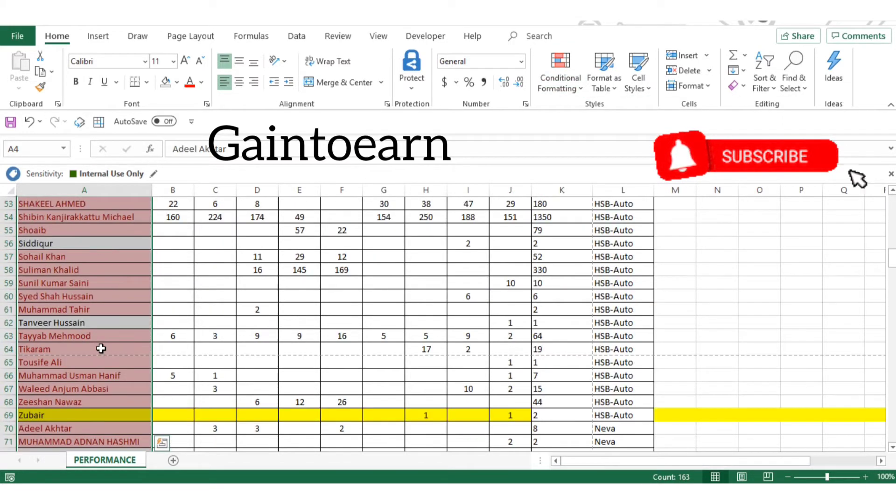
{"action": "scroll", "coordinate": [101, 349], "scroll_direction": "up", "scroll_amount": 2}
{"action": "scroll", "coordinate": [101, 348], "scroll_direction": "down", "scroll_amount": 2}
{"action": "scroll", "coordinate": [101, 349], "scroll_direction": "up", "scroll_amount": 1}
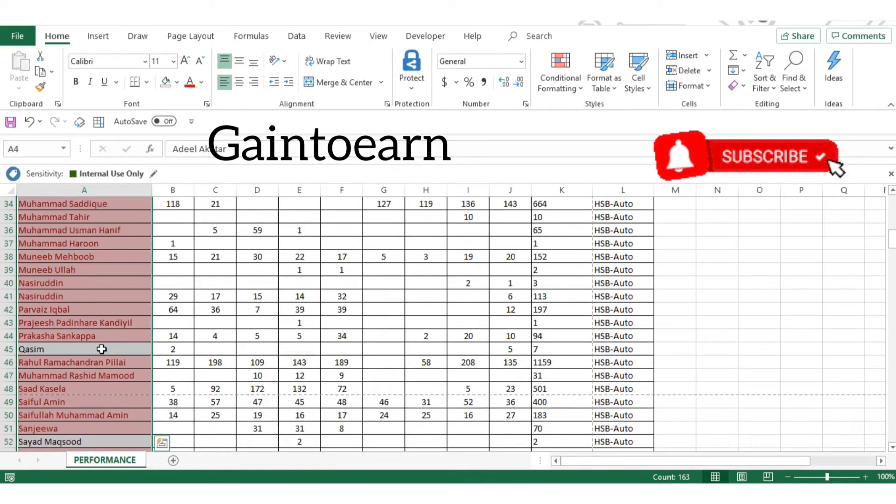
{"action": "scroll", "coordinate": [101, 349], "scroll_direction": "down", "scroll_amount": 6}
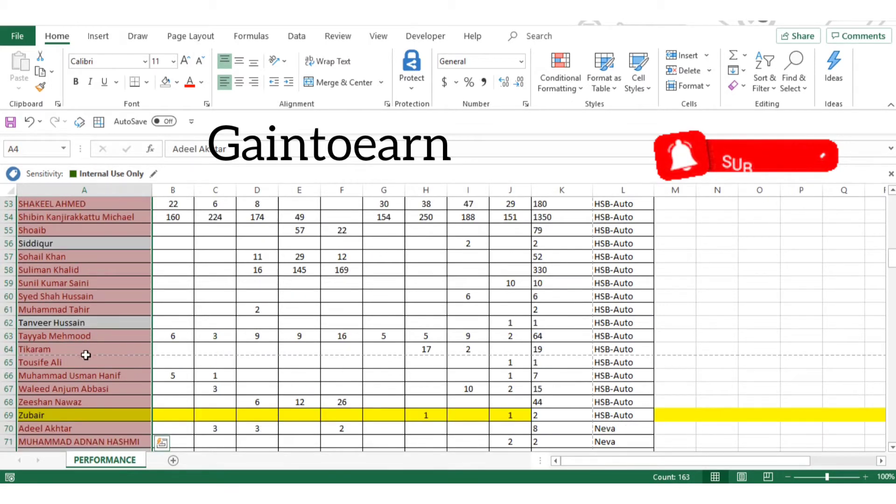
{"action": "scroll", "coordinate": [86, 356], "scroll_direction": "down", "scroll_amount": 6}
{"action": "scroll", "coordinate": [75, 369], "scroll_direction": "down", "scroll_amount": 19}
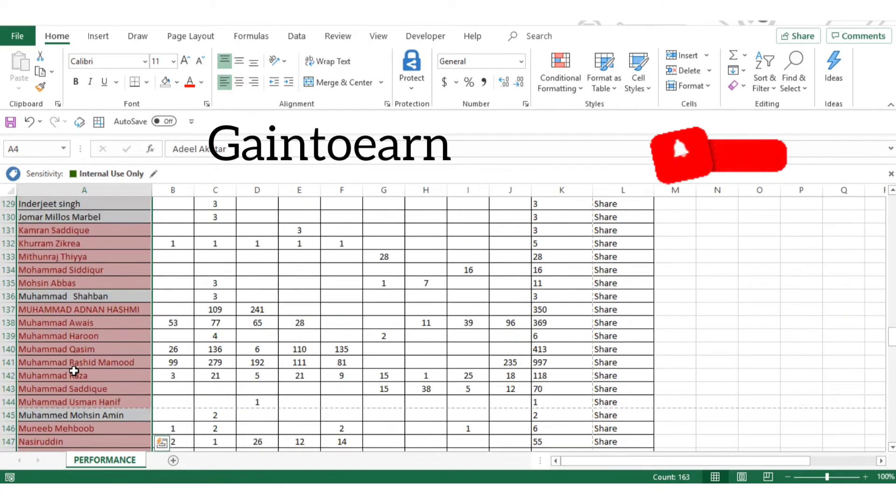
{"action": "scroll", "coordinate": [74, 371], "scroll_direction": "down", "scroll_amount": 17}
{"action": "scroll", "coordinate": [74, 371], "scroll_direction": "up", "scroll_amount": 20}
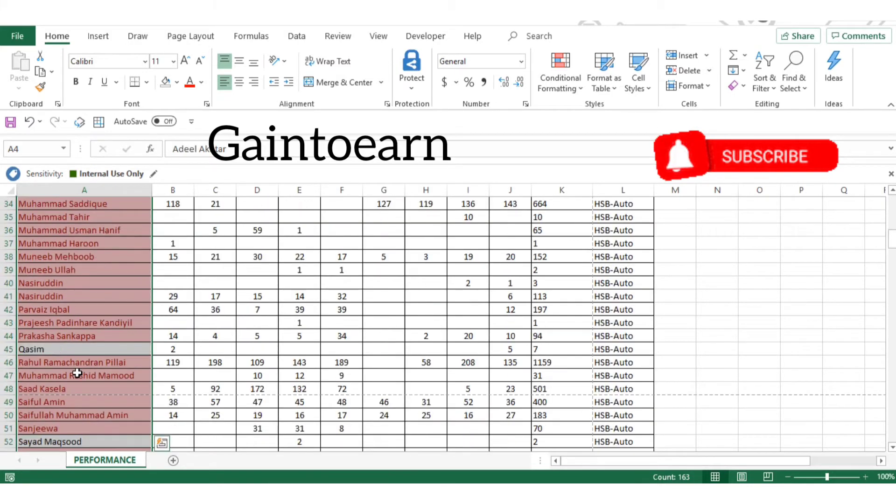
{"action": "scroll", "coordinate": [77, 373], "scroll_direction": "up", "scroll_amount": 11}
Step: Filter the Driver column by color to list only the light red duplicate names, and select the filtered names
{"action": "left_click", "coordinate": [111, 245]}
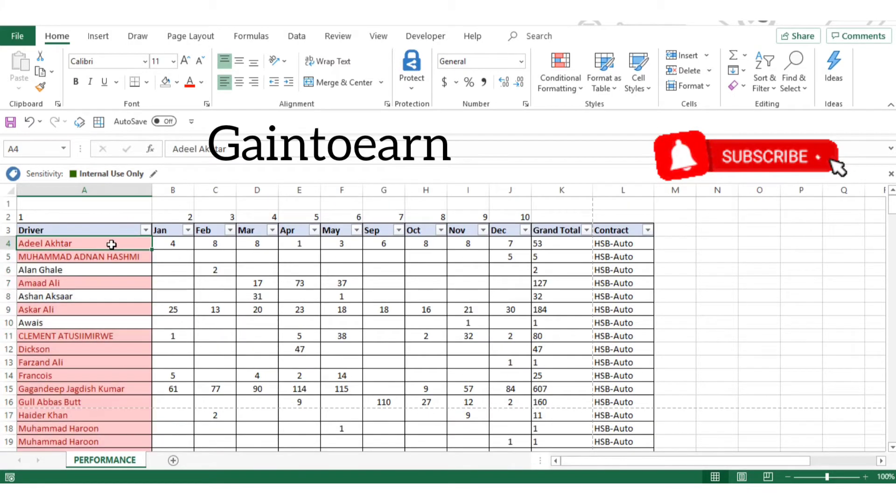
{"action": "key", "text": "ctrl+shift+Down"}
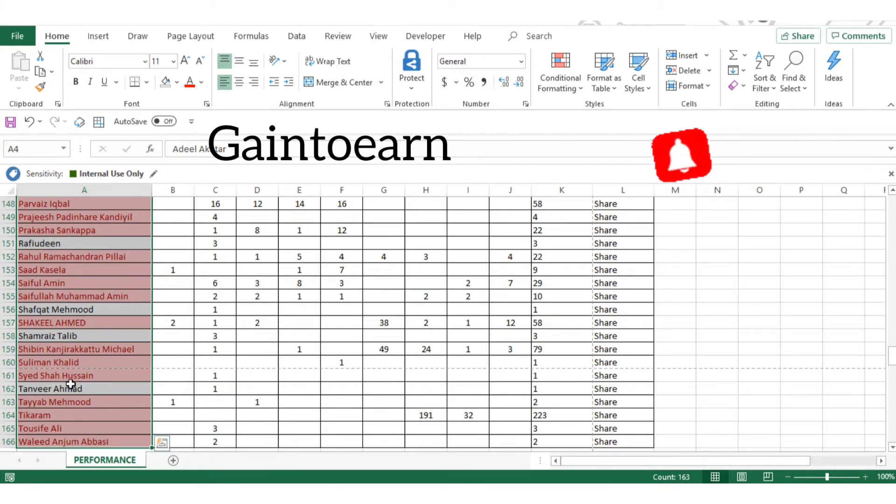
{"action": "scroll", "coordinate": [70, 384], "scroll_direction": "up", "scroll_amount": 20}
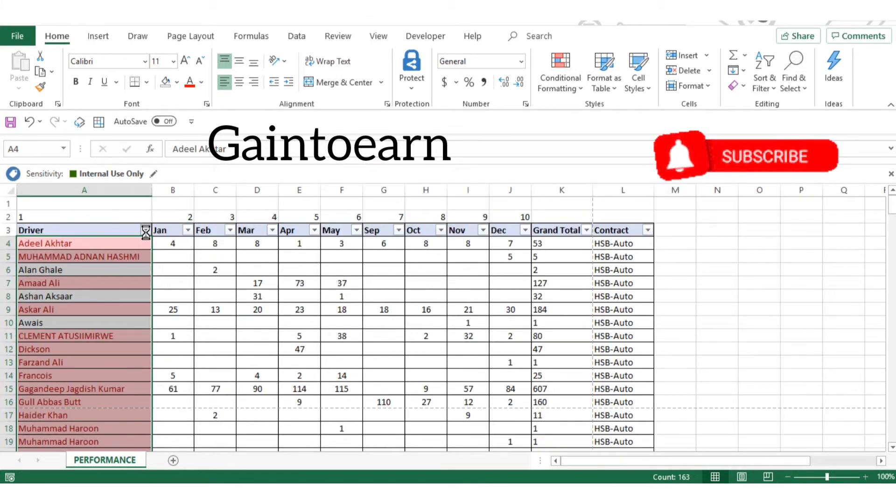
{"action": "left_click", "coordinate": [145, 231]}
{"action": "mouse_move", "coordinate": [215, 290]}
{"action": "left_click", "coordinate": [373, 312]}
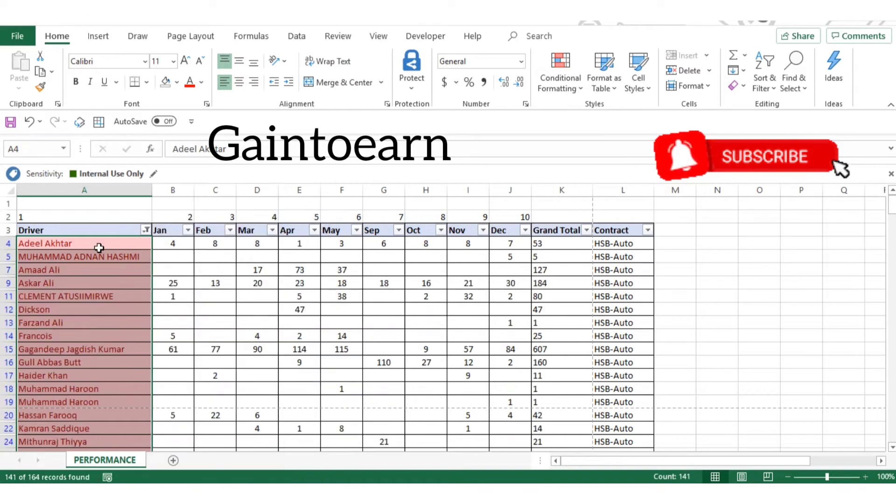
{"action": "left_click", "coordinate": [99, 248]}
{"action": "key", "text": "ctrl+shift+Down"}
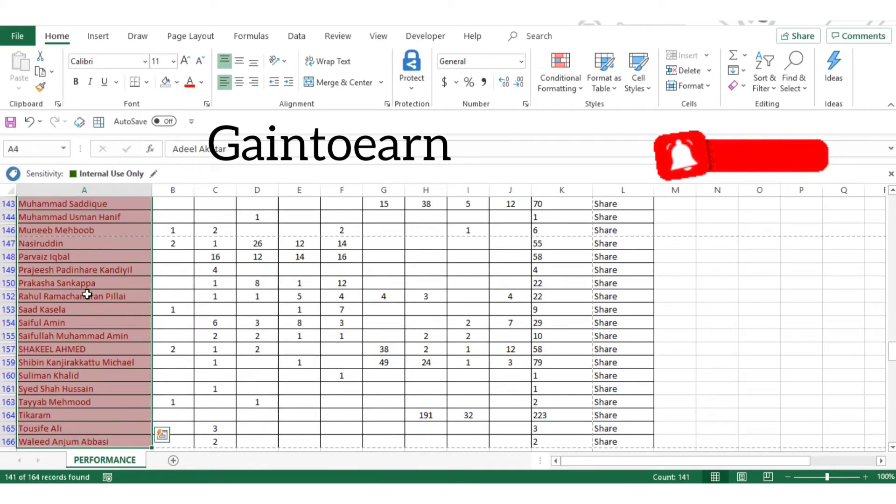
{"action": "scroll", "coordinate": [139, 367], "scroll_direction": "up", "scroll_amount": 20}
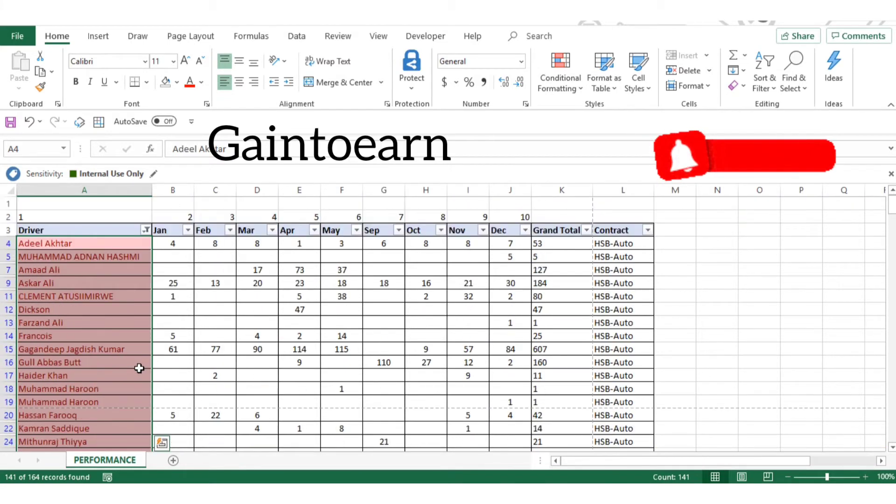
Step: Clear the color filter from the table to list all driver rows again
{"action": "left_click", "coordinate": [11, 227]}
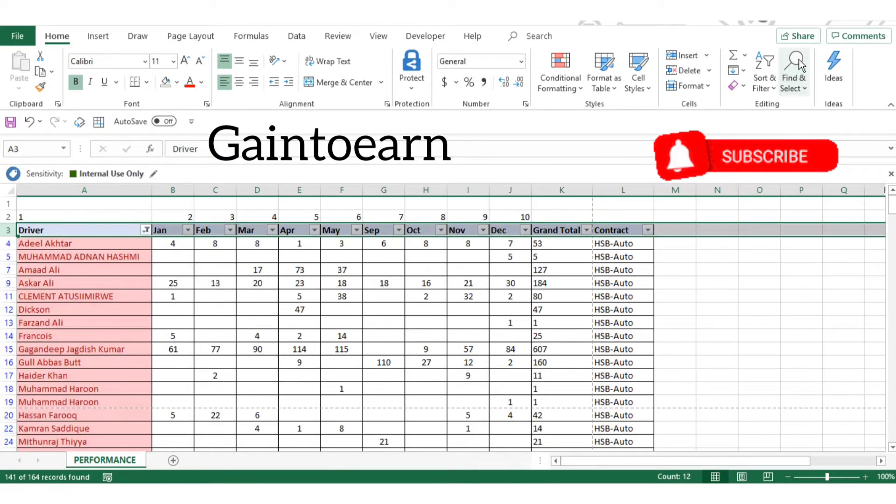
{"action": "left_click", "coordinate": [764, 77]}
{"action": "left_click", "coordinate": [776, 183]}
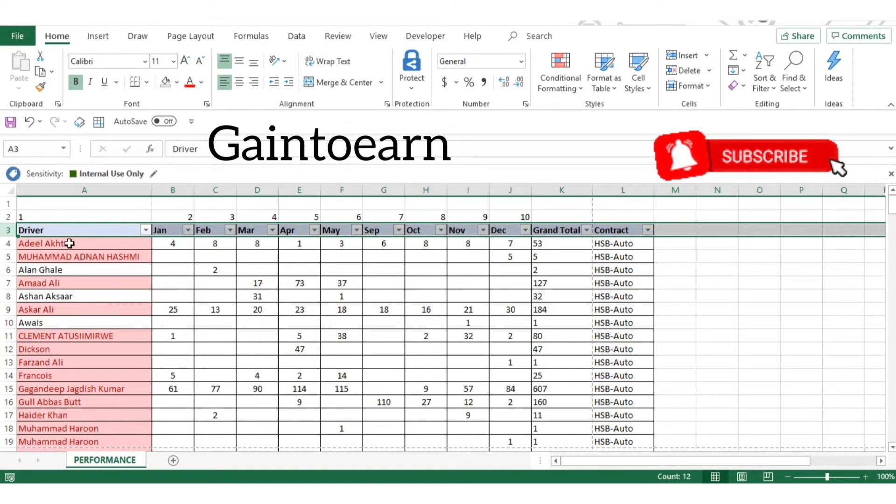
Step: Clear the conditional formatting rules from the entire sheet to remove the duplicate highlighting in the Driver column
{"action": "left_click", "coordinate": [89, 244]}
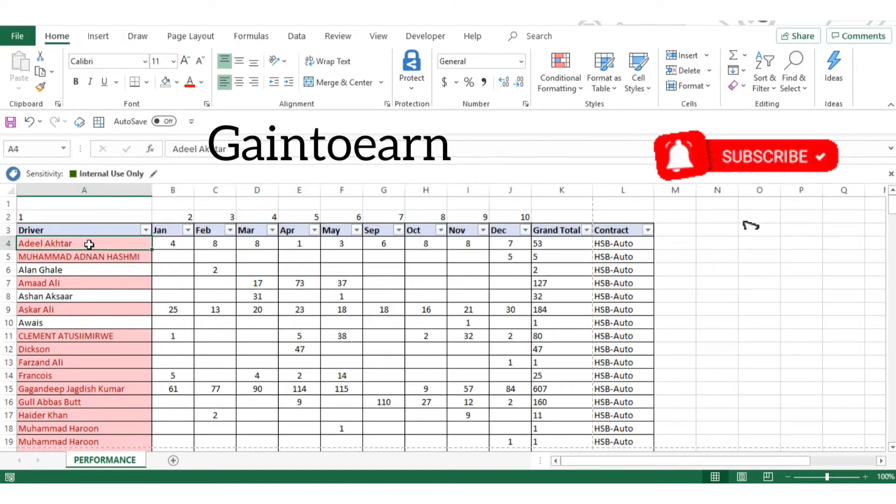
{"action": "key", "text": "ctrl+shift+Down"}
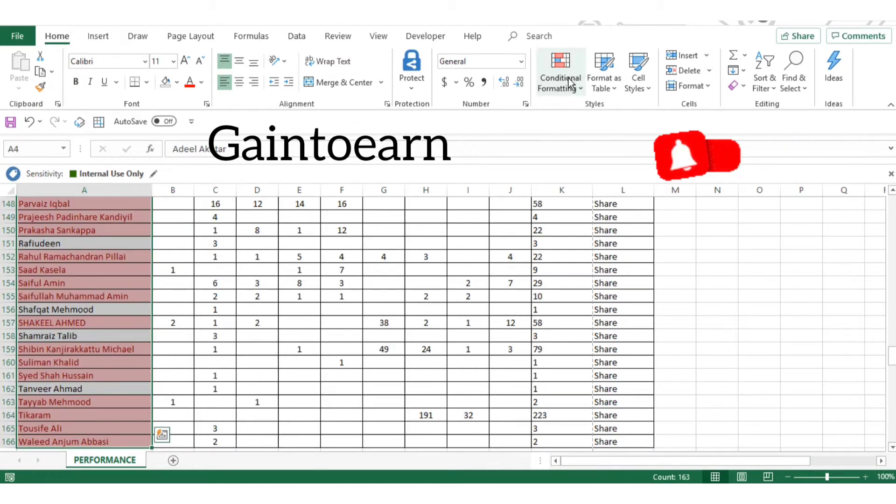
{"action": "left_click", "coordinate": [570, 85]}
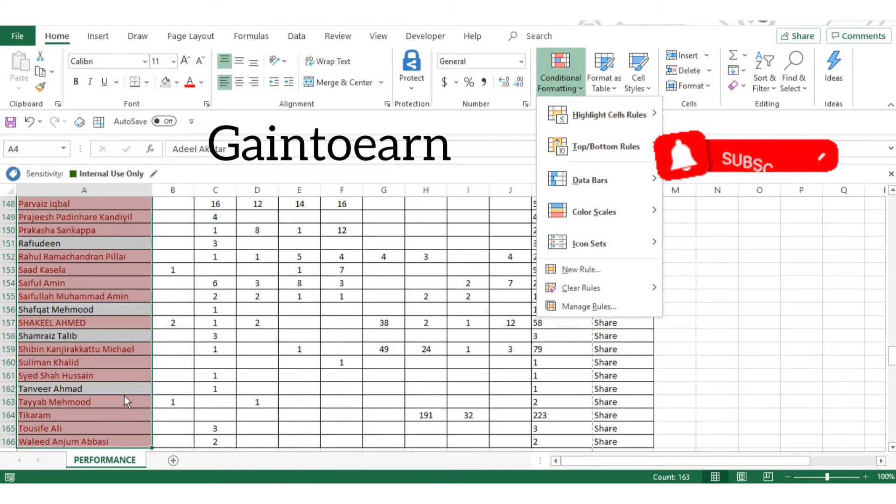
{"action": "mouse_move", "coordinate": [586, 291]}
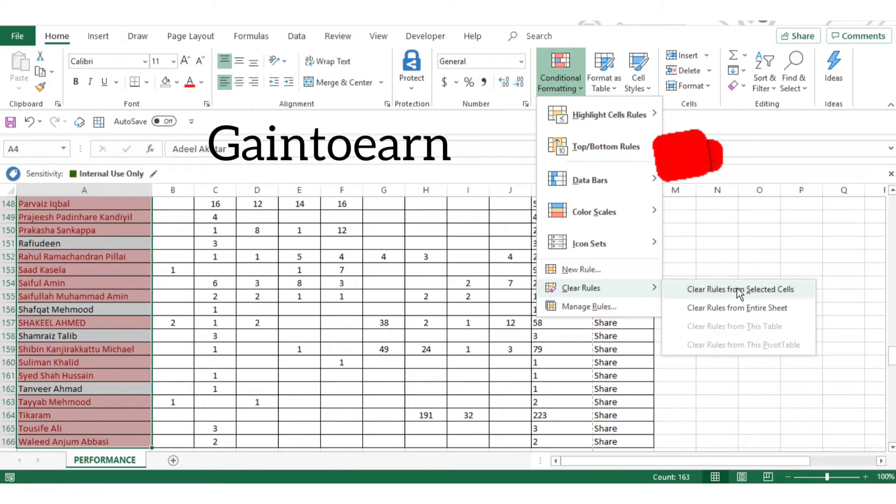
{"action": "left_click", "coordinate": [707, 308]}
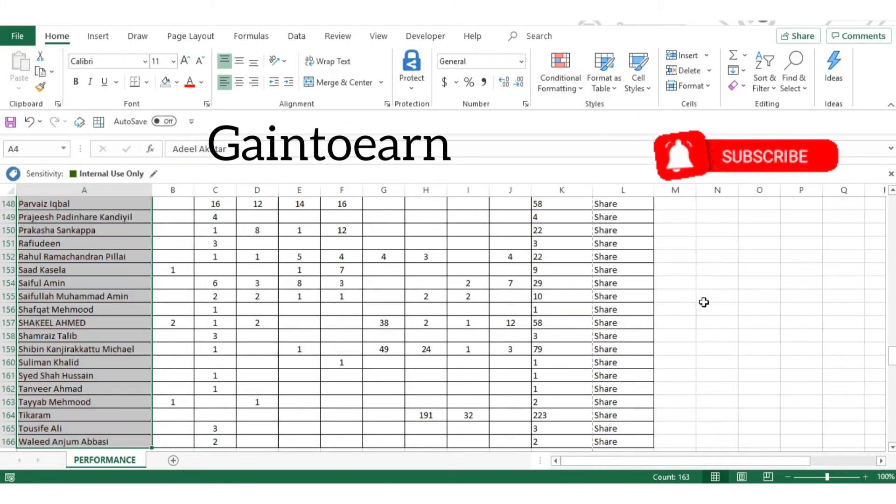
{"action": "scroll", "coordinate": [279, 388], "scroll_direction": "up", "scroll_amount": 20}
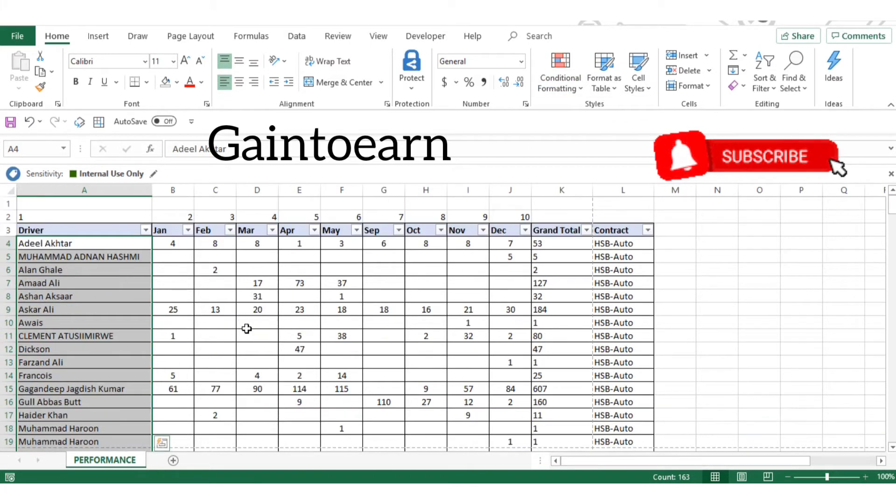
{"action": "left_click", "coordinate": [257, 309]}
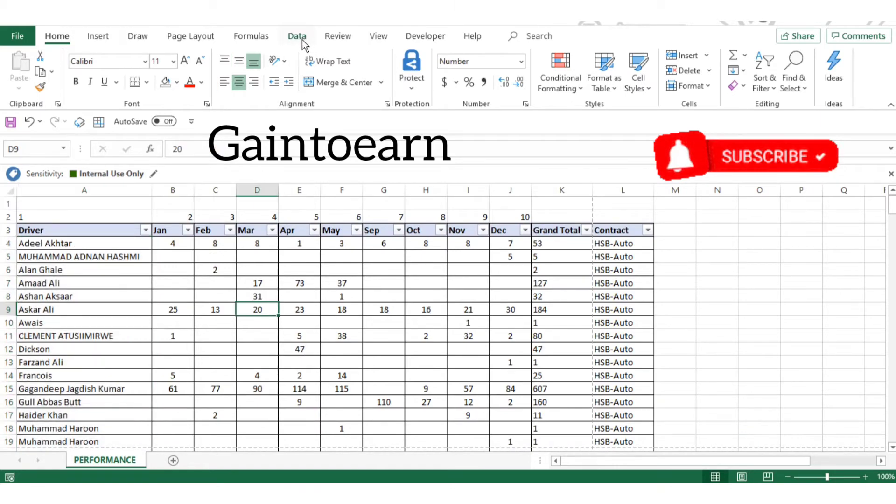
Step: Open the Consolidate dialog for the PERFORMANCE sheet and move it clear of the driver table's first columns
{"action": "scroll", "coordinate": [356, 246], "scroll_direction": "up", "scroll_amount": 3}
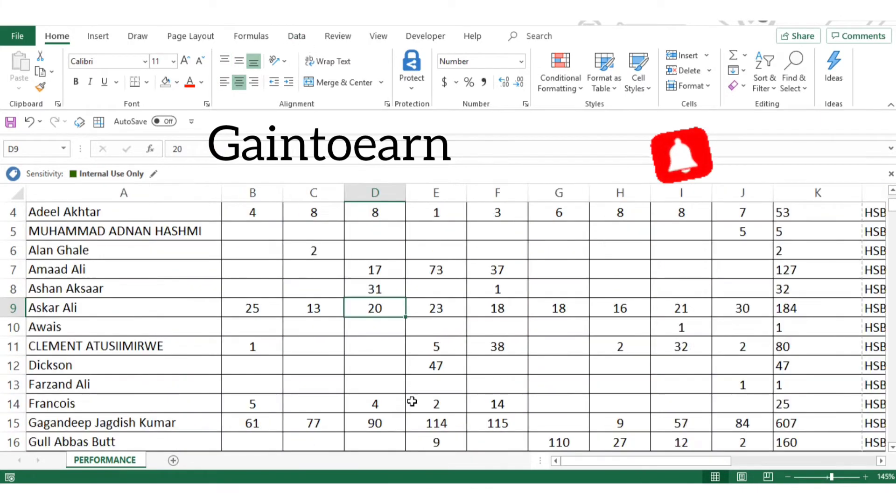
{"action": "scroll", "coordinate": [412, 401], "scroll_direction": "up", "scroll_amount": 1}
{"action": "scroll", "coordinate": [392, 369], "scroll_direction": "down", "scroll_amount": 1}
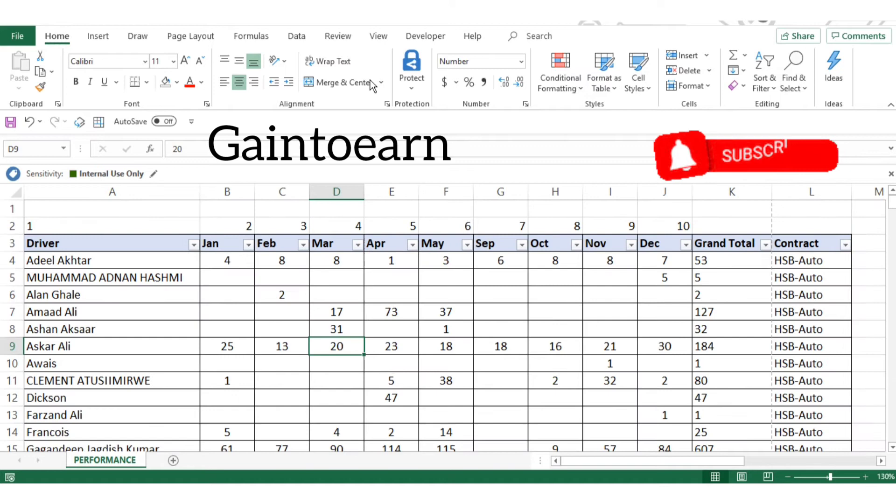
{"action": "left_click", "coordinate": [299, 37]}
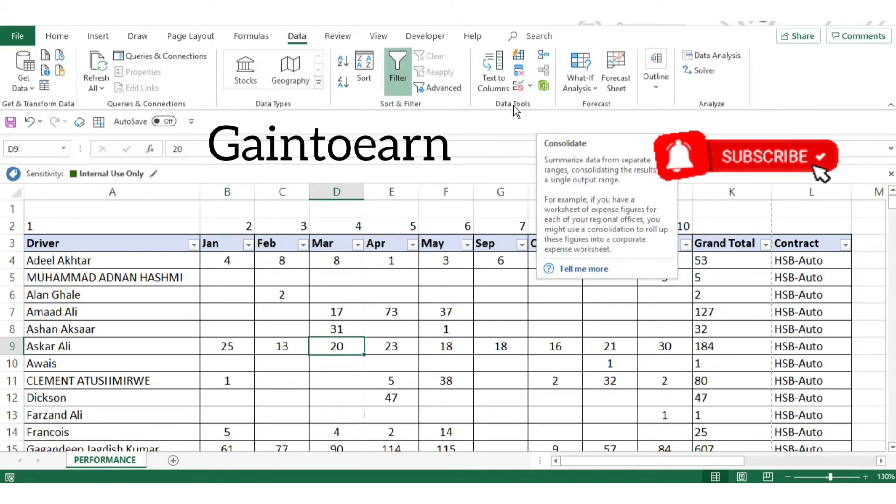
{"action": "left_click", "coordinate": [545, 57]}
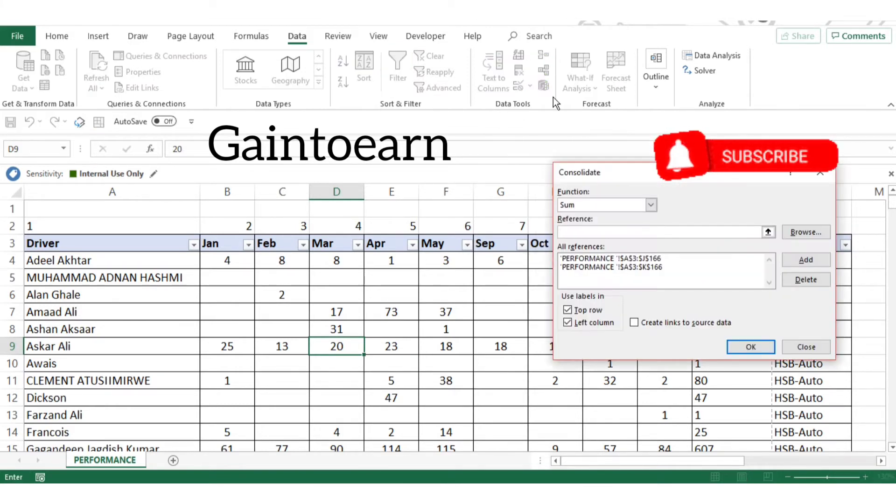
{"action": "left_click_drag", "start_coordinate": [661, 178], "coordinate": [663, 156]}
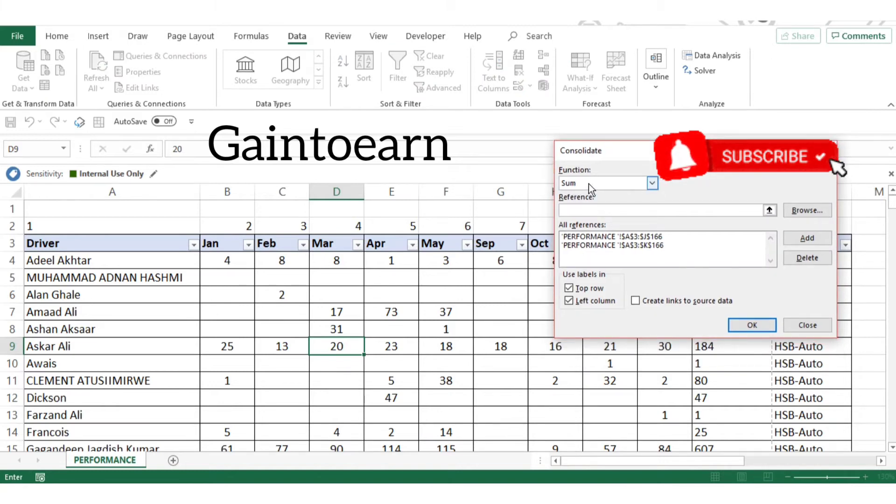
Step: Delete both stored references from the consolidation and turn off the Top row and Left column label options
{"action": "left_click", "coordinate": [669, 246]}
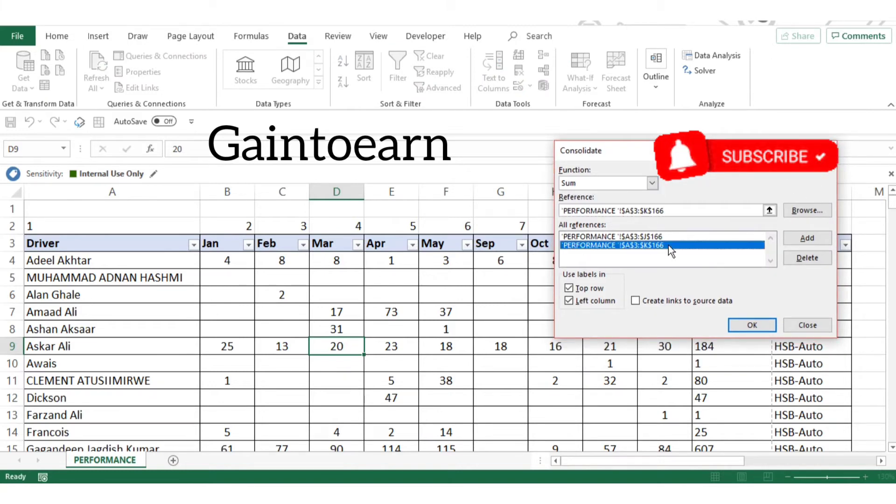
{"action": "left_click", "coordinate": [806, 258]}
{"action": "left_click", "coordinate": [670, 237]}
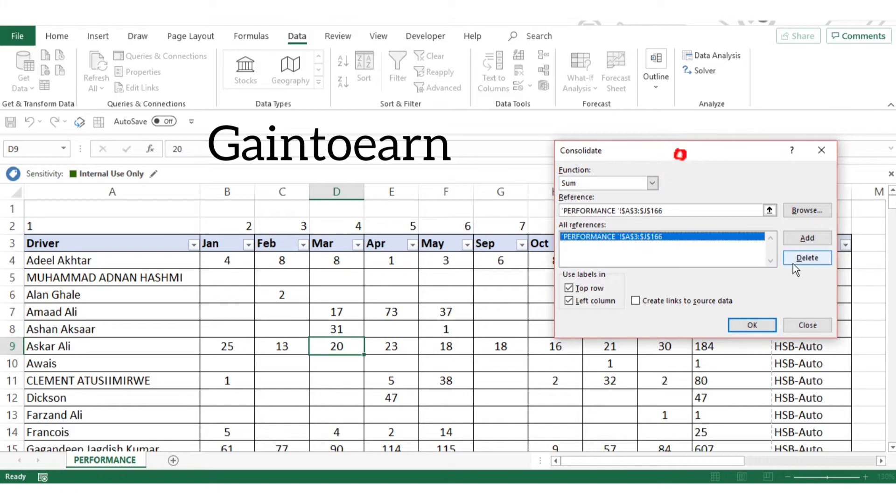
{"action": "left_click", "coordinate": [794, 261]}
{"action": "left_click", "coordinate": [584, 288]}
{"action": "left_click", "coordinate": [593, 301]}
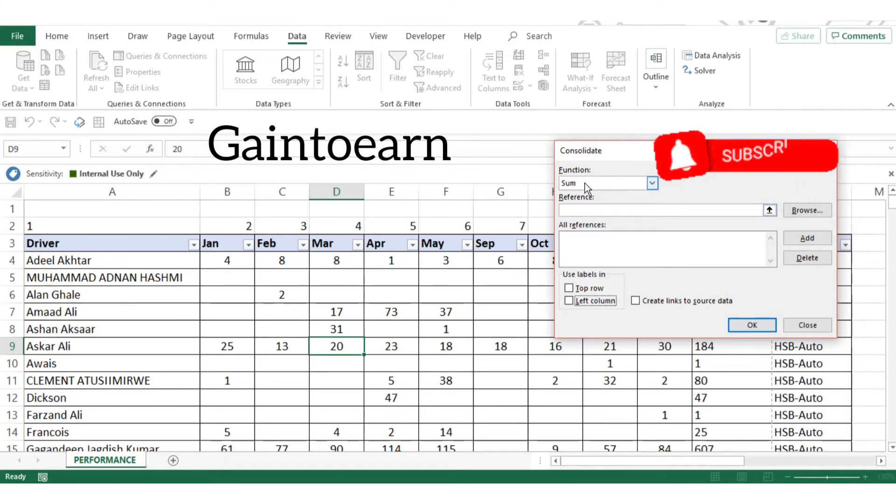
Step: Add the range A3:K166, covering the Driver through Grand Total columns, to the consolidation references
{"action": "left_click", "coordinate": [770, 211]}
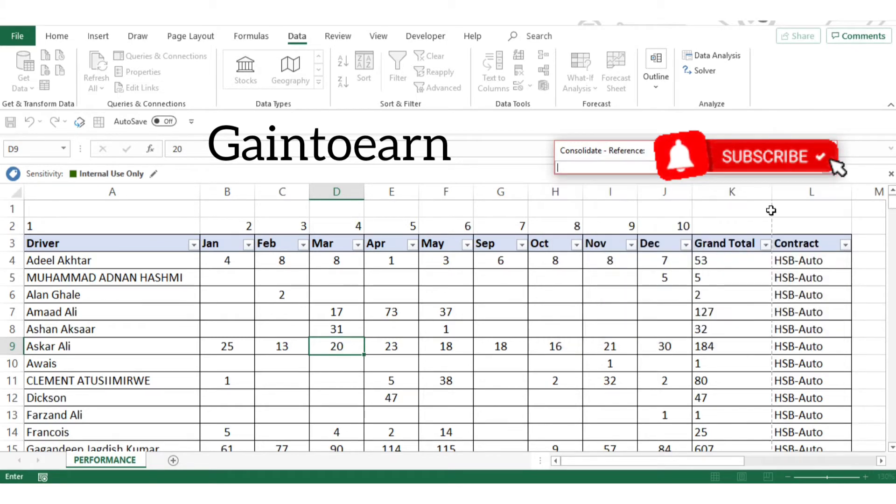
{"action": "left_click_drag", "start_coordinate": [38, 243], "coordinate": [742, 403]}
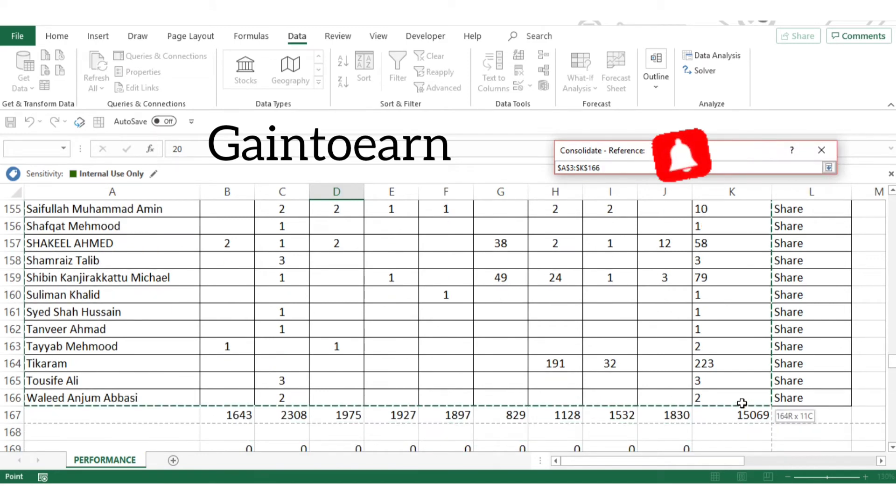
{"action": "left_click_drag", "start_coordinate": [742, 403], "coordinate": [738, 390]}
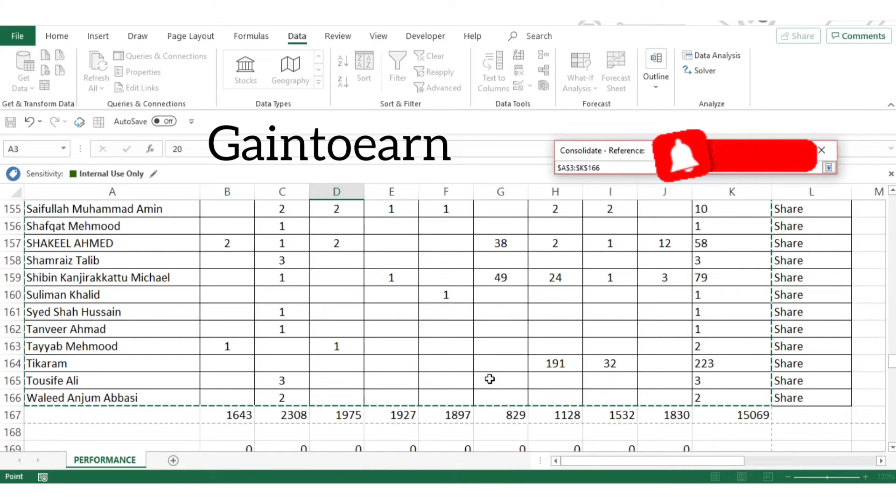
{"action": "scroll", "coordinate": [490, 378], "scroll_direction": "up", "scroll_amount": 20}
{"action": "scroll", "coordinate": [490, 379], "scroll_direction": "up", "scroll_amount": 19}
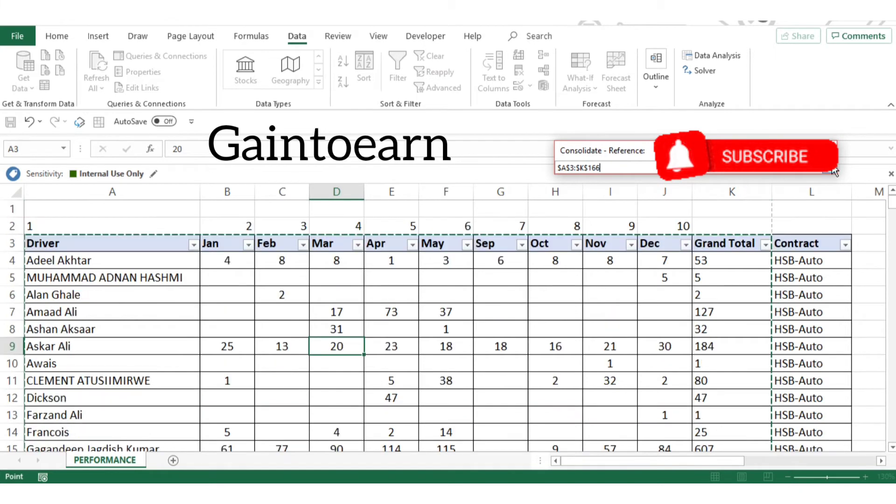
{"action": "key", "text": "Return"}
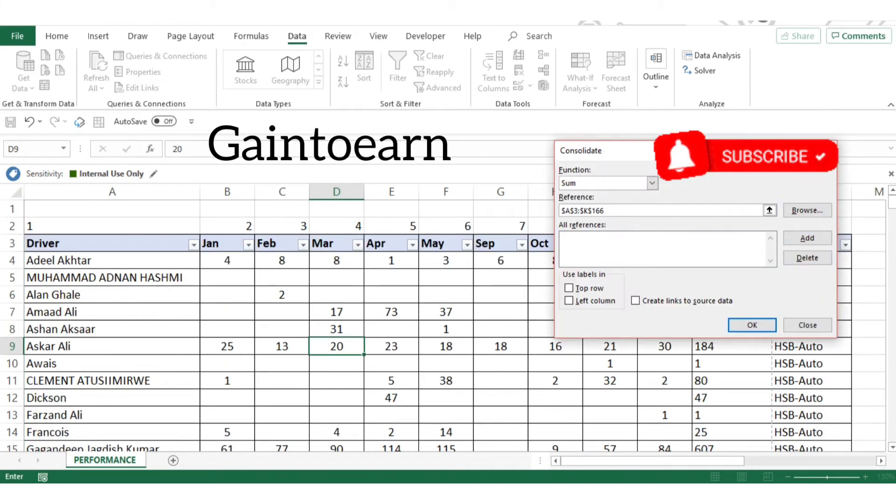
{"action": "left_click_drag", "start_coordinate": [717, 156], "coordinate": [624, 282]}
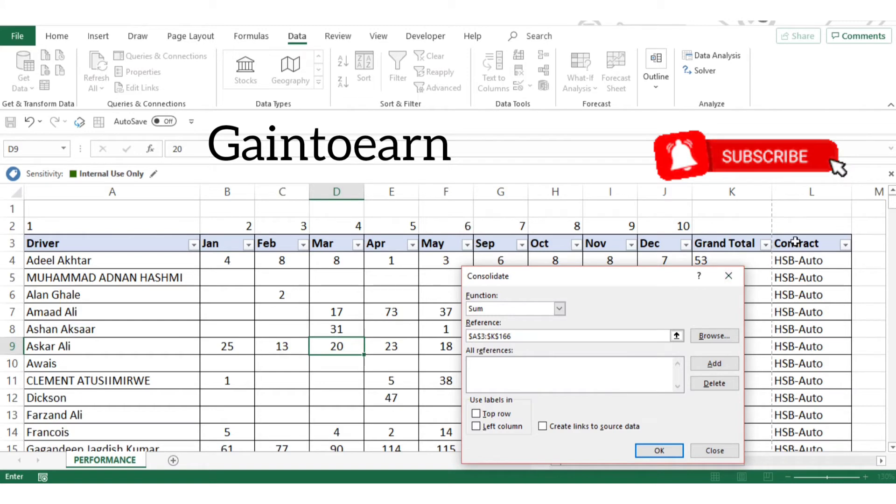
{"action": "left_click_drag", "start_coordinate": [658, 279], "coordinate": [684, 142]}
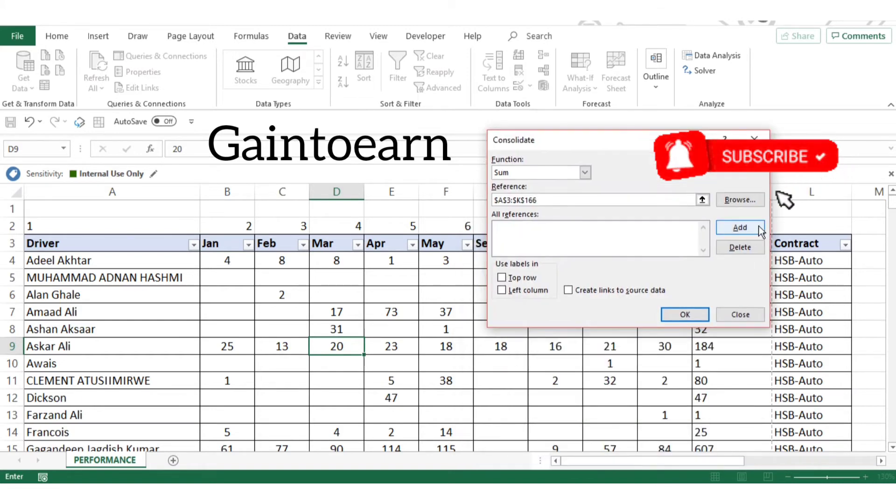
{"action": "left_click", "coordinate": [739, 227]}
{"action": "scroll", "coordinate": [734, 362], "scroll_direction": "down", "scroll_amount": 1}
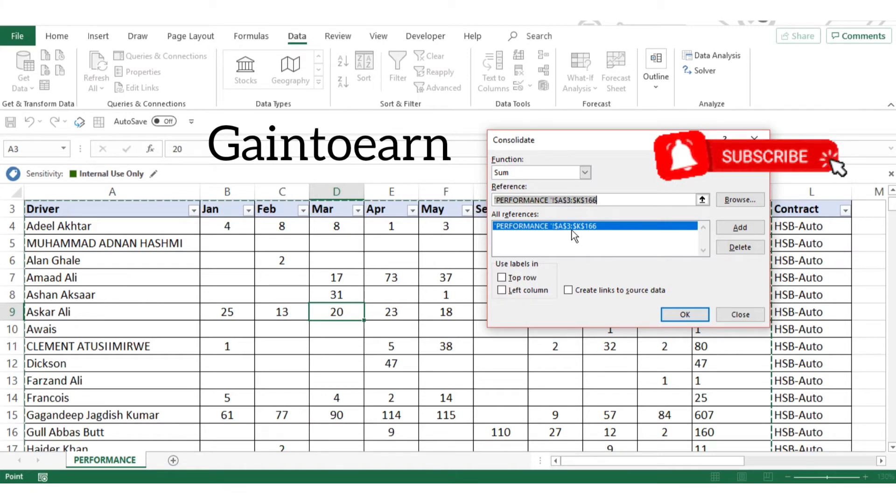
Step: Enable the Top row and Left column labels and try to run the Sum consolidation with D9 as the destination
{"action": "left_click", "coordinate": [502, 278]}
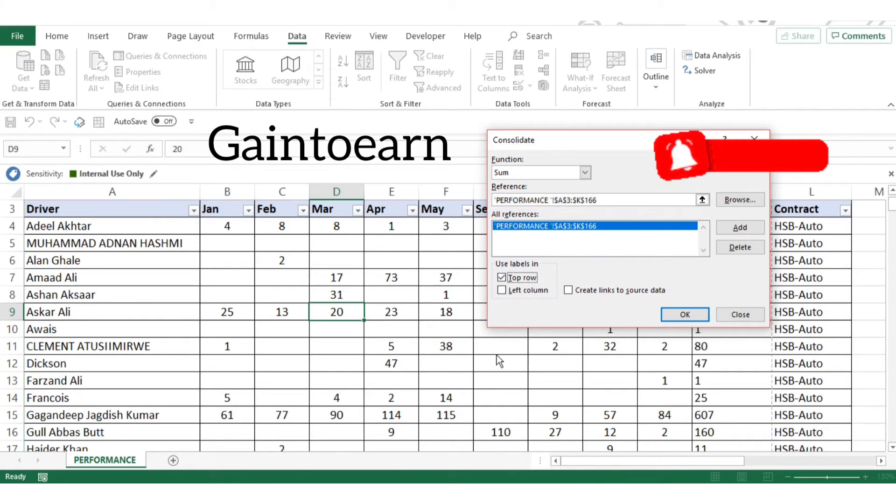
{"action": "left_click", "coordinate": [500, 289]}
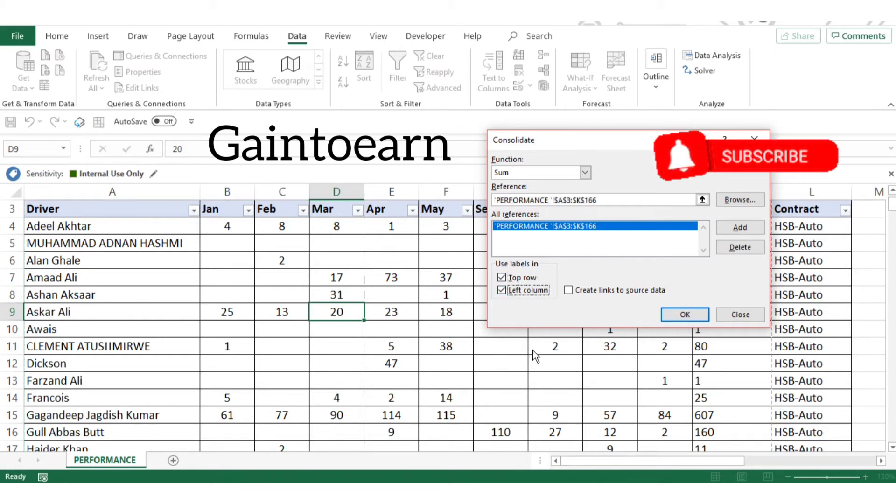
{"action": "left_click", "coordinate": [693, 315]}
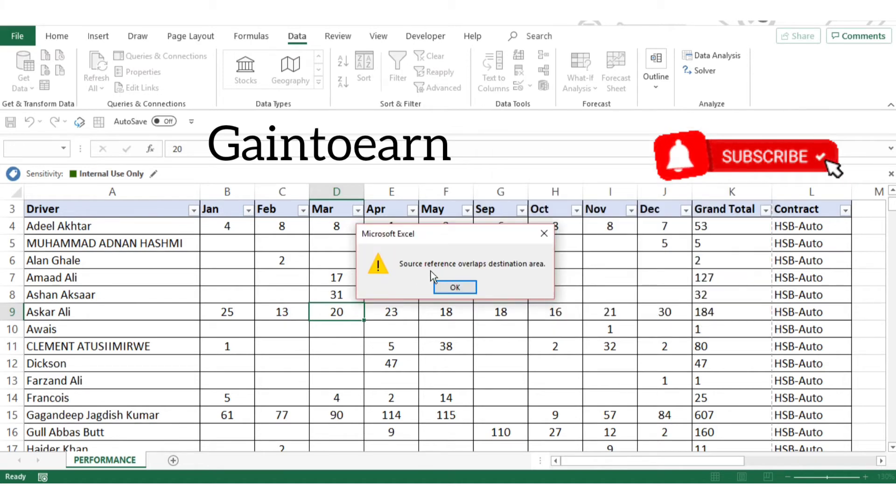
{"action": "left_click", "coordinate": [455, 287]}
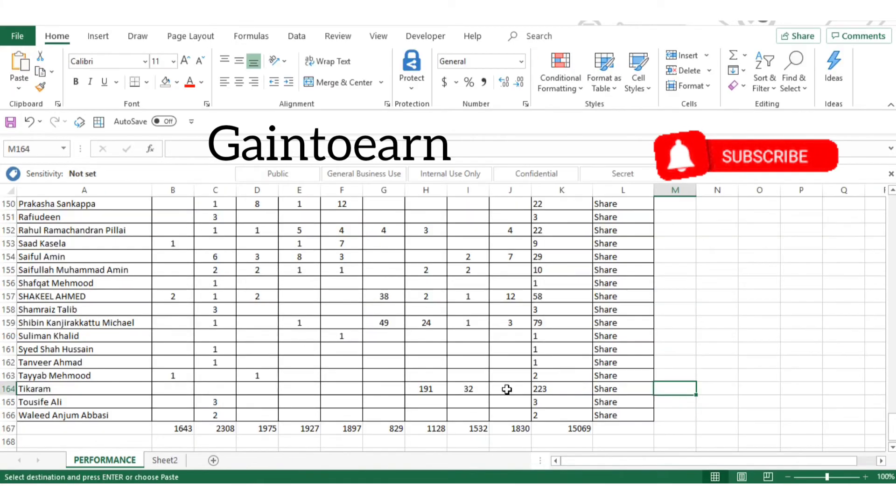
Step: Open the Consolidate dialog on the PERFORMANCE sheet of the workbook that also contains Sheet2
{"action": "scroll", "coordinate": [487, 389], "scroll_direction": "up", "scroll_amount": 20}
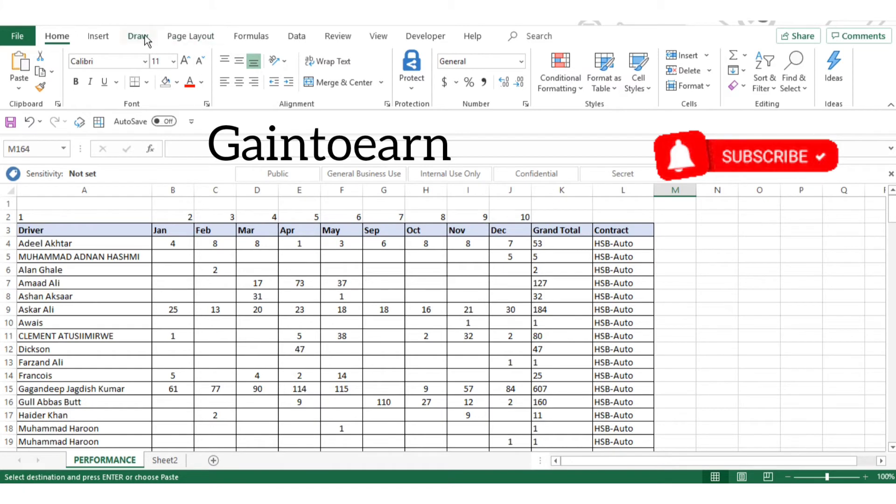
{"action": "left_click", "coordinate": [296, 36]}
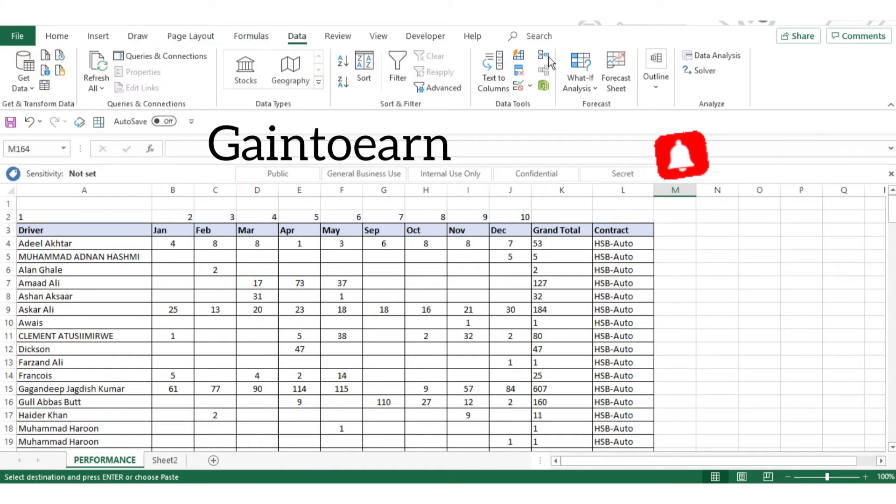
{"action": "scroll", "coordinate": [599, 264], "scroll_direction": "down", "scroll_amount": 20}
{"action": "key", "text": "alt+a"}
{"action": "key", "text": "n"}
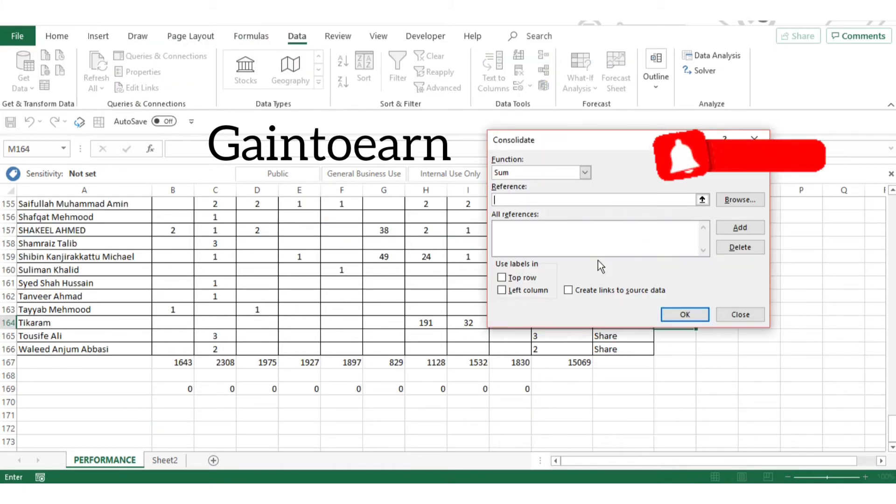
Step: Add the range A3:J166, covering the Driver through Dec columns, to the consolidation references
{"action": "left_click", "coordinate": [702, 200]}
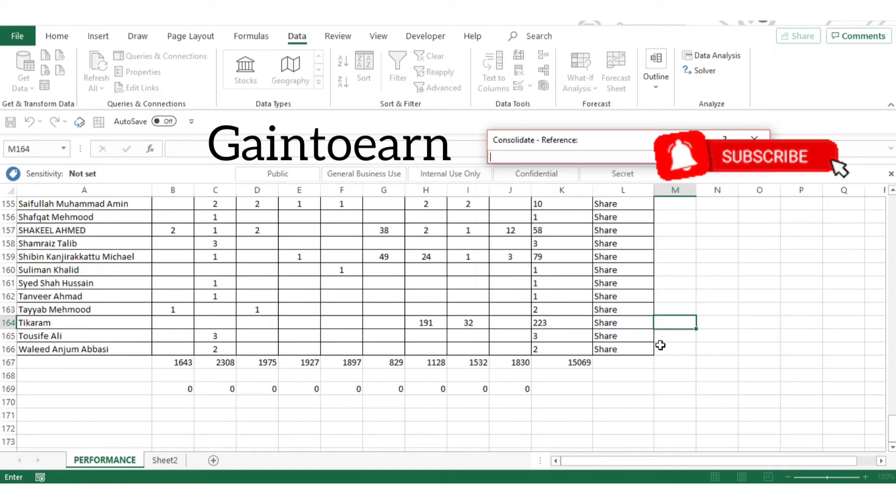
{"action": "scroll", "coordinate": [267, 280], "scroll_direction": "up", "scroll_amount": 20}
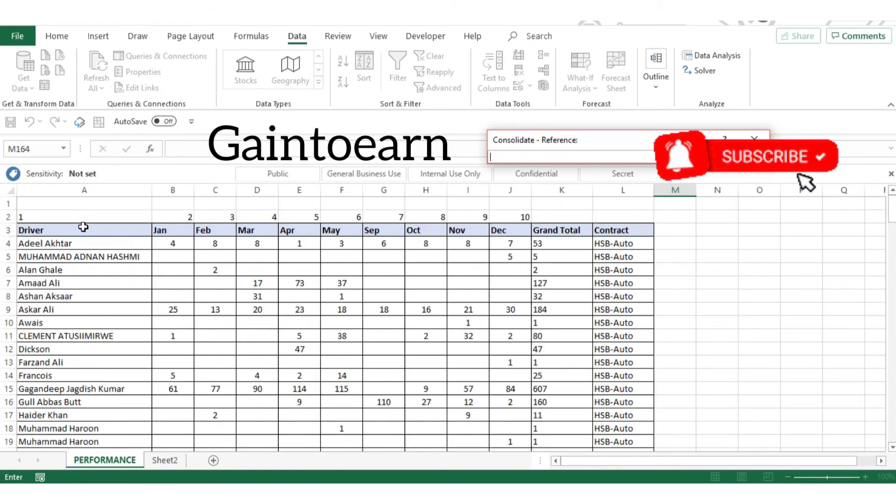
{"action": "left_click_drag", "start_coordinate": [83, 230], "coordinate": [512, 230]}
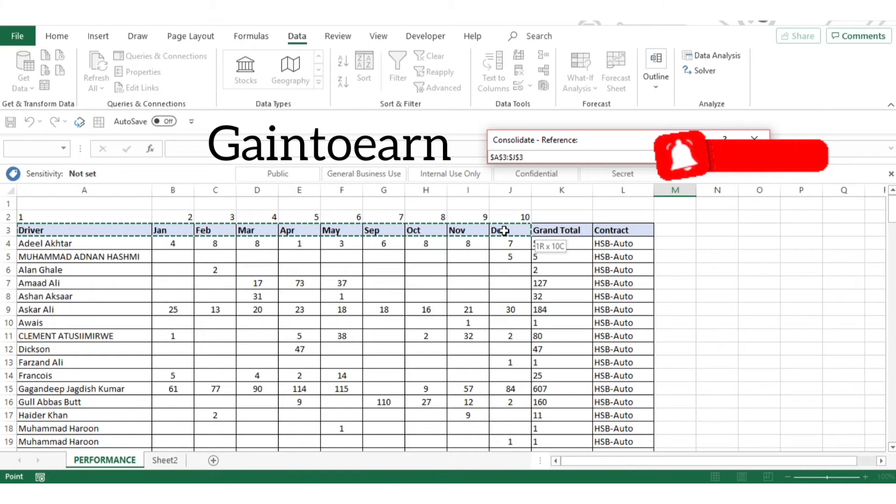
{"action": "key", "text": "ctrl+shift+Down"}
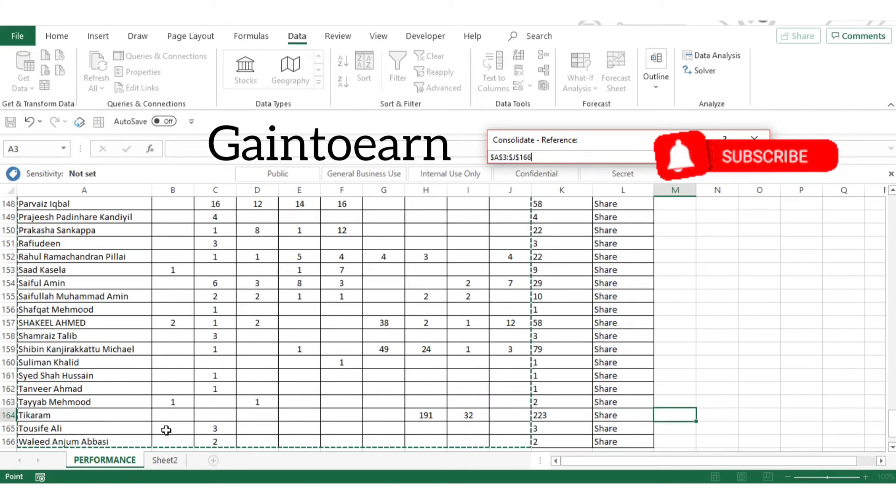
{"action": "scroll", "coordinate": [328, 389], "scroll_direction": "down", "scroll_amount": 13}
{"action": "scroll", "coordinate": [327, 388], "scroll_direction": "up", "scroll_amount": 20}
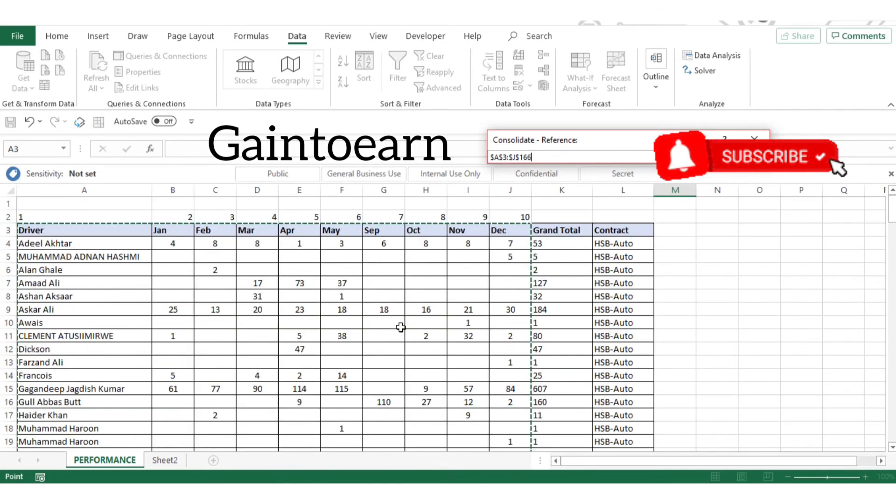
{"action": "left_click", "coordinate": [760, 157]}
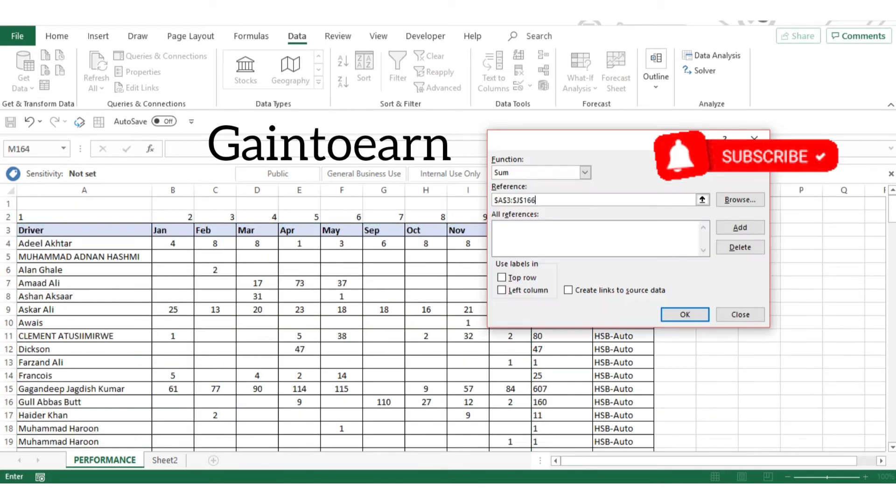
{"action": "left_click", "coordinate": [749, 232]}
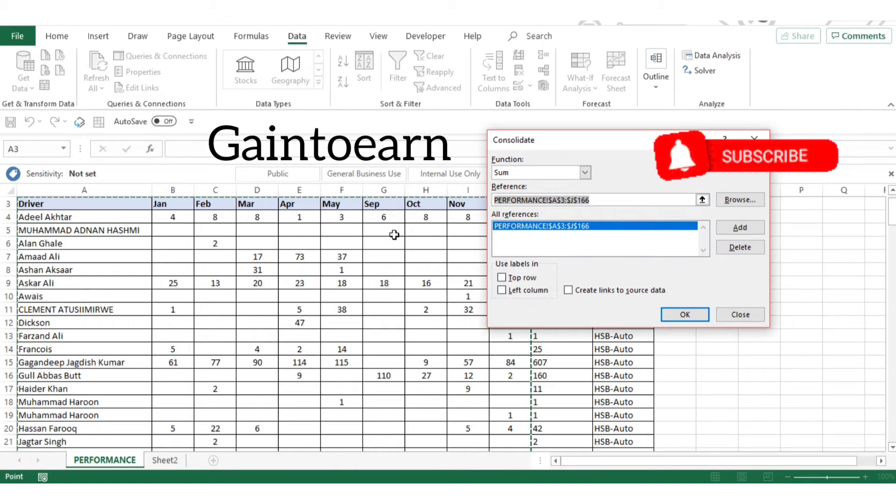
Step: Empty the Reference field and delete the PERFORMANCE A3:J166 entry from the consolidation references
{"action": "scroll", "coordinate": [400, 248], "scroll_direction": "up", "scroll_amount": 1}
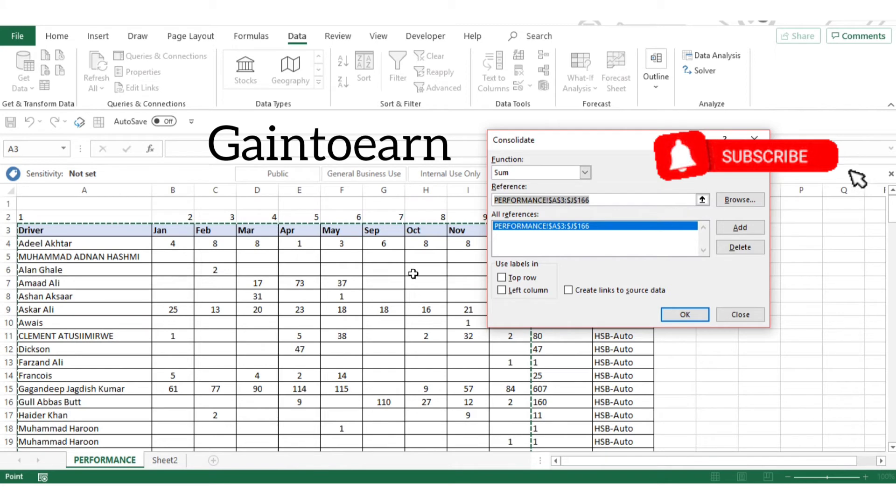
{"action": "mouse_move", "coordinate": [115, 243]}
{"action": "left_mouse_down"}
{"action": "mouse_move", "coordinate": [104, 366]}
{"action": "mouse_move", "coordinate": [124, 254]}
{"action": "mouse_move", "coordinate": [115, 256]}
{"action": "left_mouse_up"}
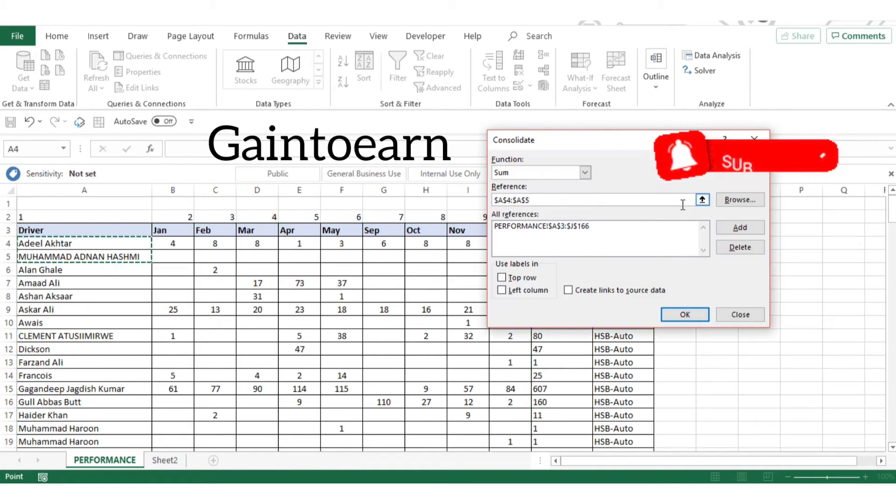
{"action": "left_click", "coordinate": [536, 201]}
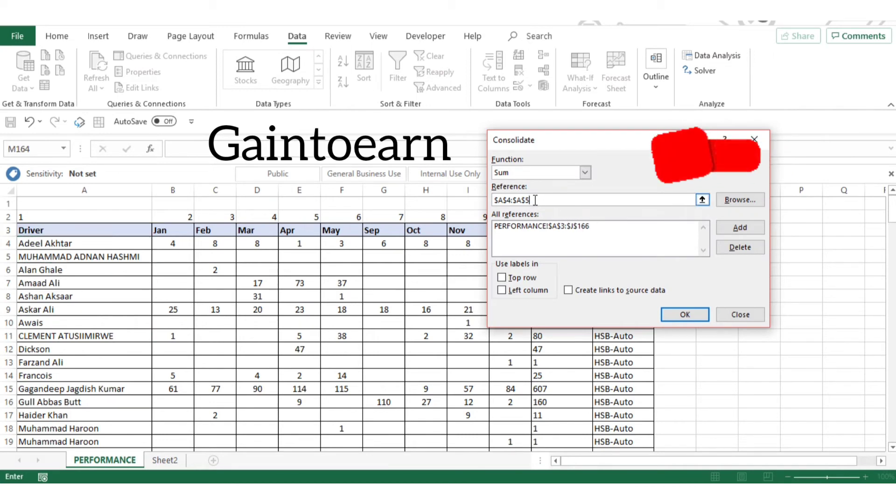
{"action": "key", "text": "BackSpace"}
{"action": "key", "text": "BackSpace"}
{"action": "key", "text": "BackSpace"}
{"action": "key", "text": "BackSpace"}
{"action": "key", "text": "BackSpace"}
{"action": "key", "text": "BackSpace"}
{"action": "key", "text": "BackSpace"}
{"action": "key", "text": "BackSpace"}
{"action": "key", "text": "BackSpace"}
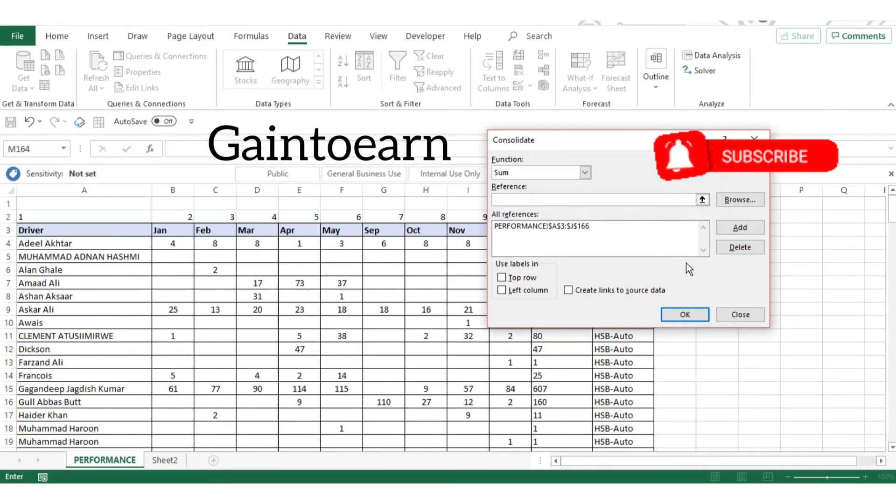
{"action": "left_click", "coordinate": [580, 226]}
{"action": "left_click", "coordinate": [740, 249]}
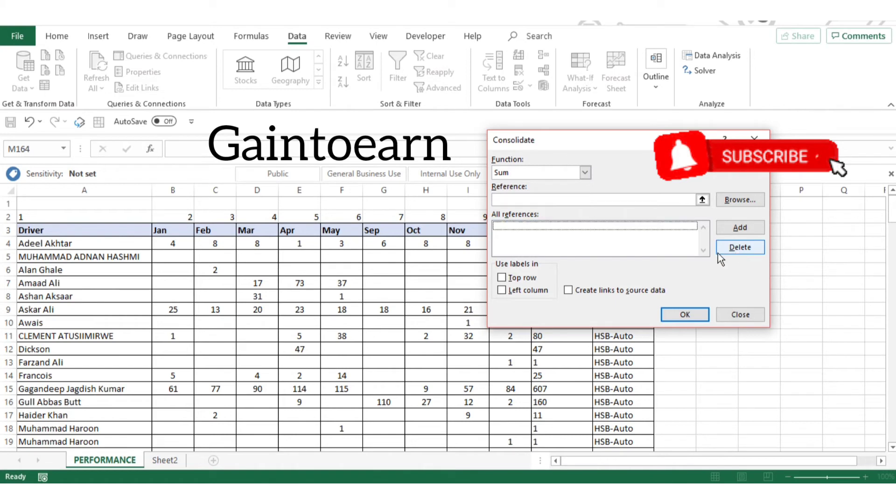
Step: Add the PERFORMANCE range A3:J166, from the Driver through Dec columns, to the consolidation references
{"action": "left_click", "coordinate": [702, 200]}
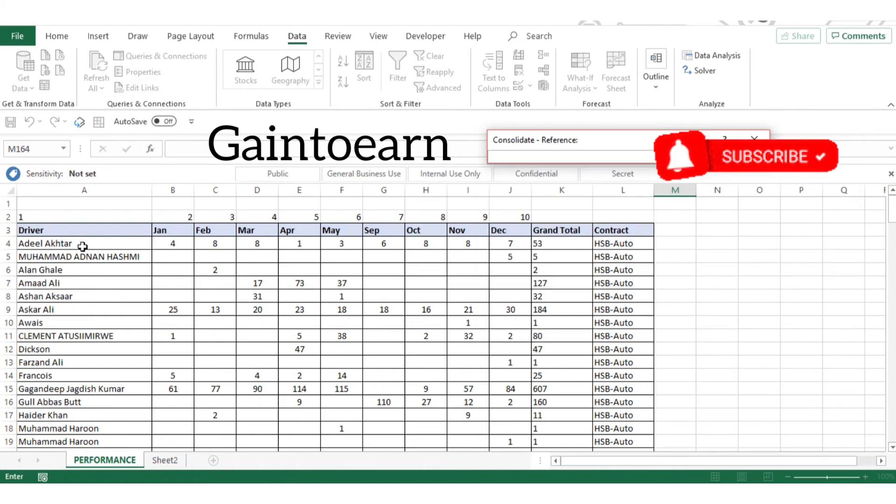
{"action": "left_click_drag", "start_coordinate": [100, 230], "coordinate": [506, 230]}
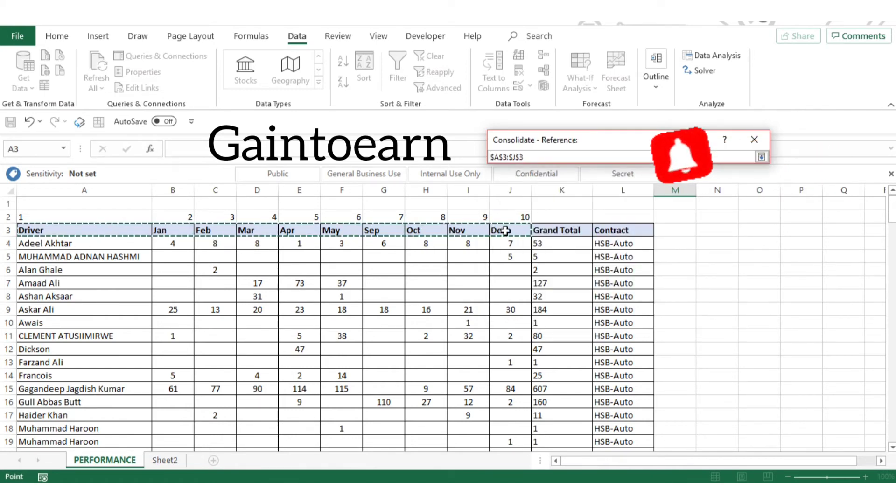
{"action": "key", "text": "ctrl+shift+Down"}
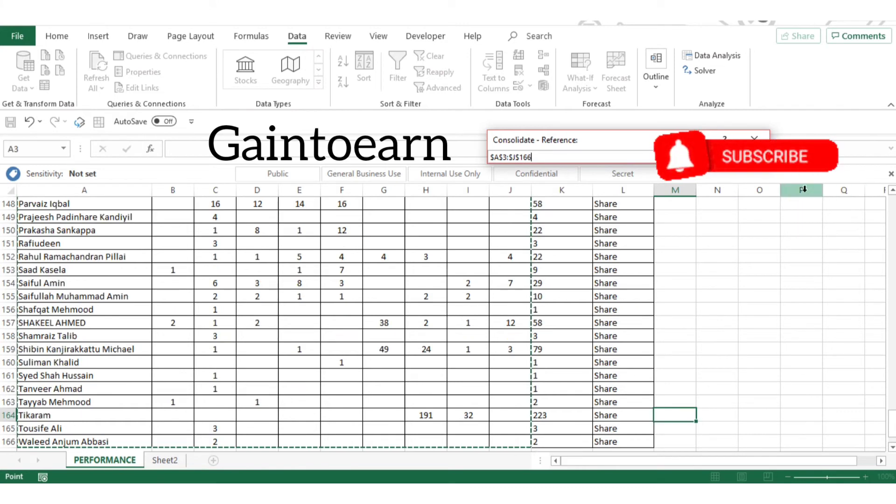
{"action": "left_click", "coordinate": [760, 158]}
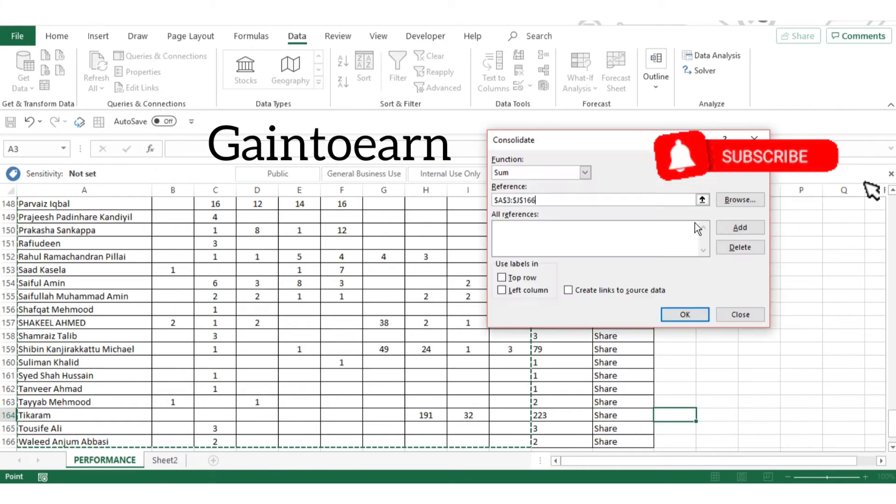
{"action": "left_click", "coordinate": [754, 228]}
Step: Enable the Top row and Left column labels and run the Sum consolidation with M164 as the destination
{"action": "left_click", "coordinate": [511, 279]}
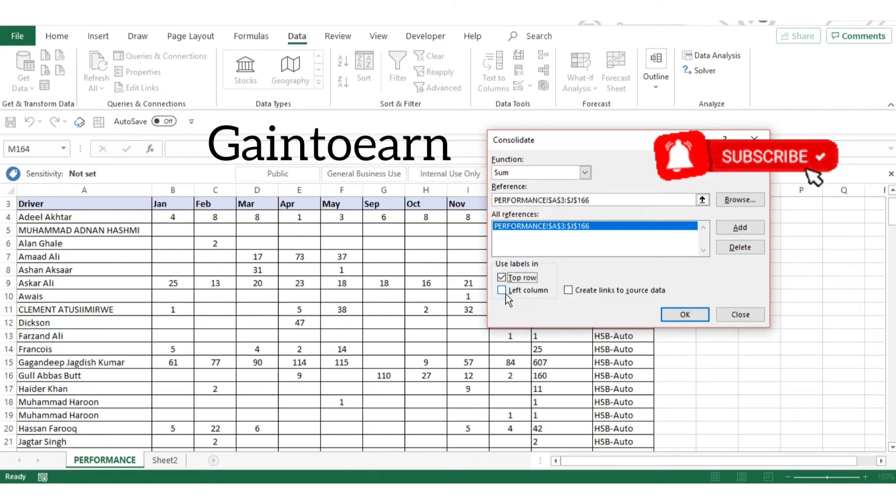
{"action": "left_click", "coordinate": [509, 290]}
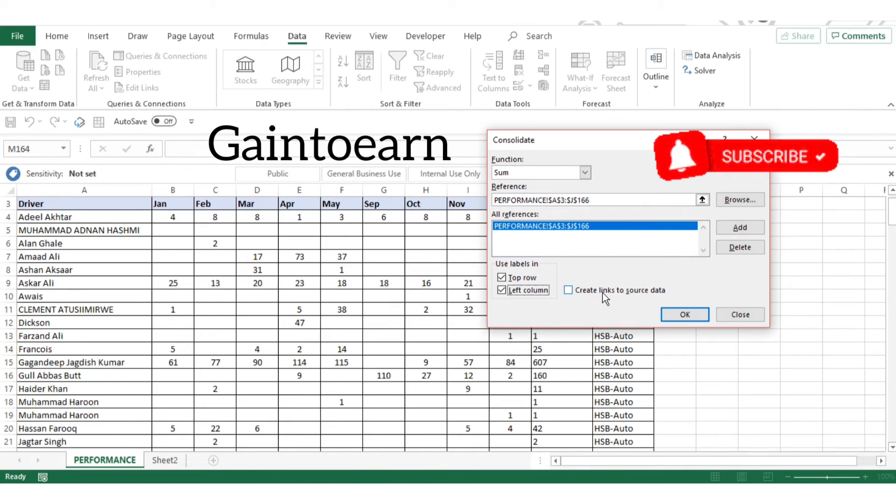
{"action": "left_click_drag", "start_coordinate": [695, 141], "coordinate": [728, 159]}
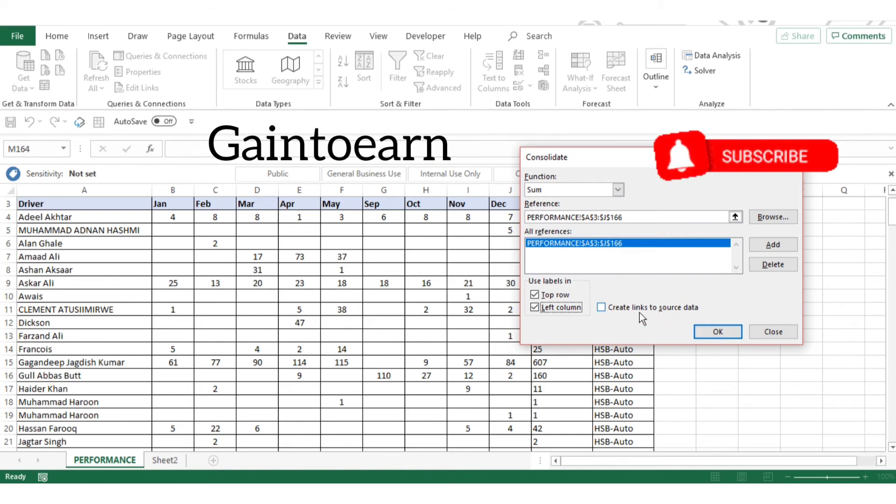
{"action": "left_click", "coordinate": [729, 332]}
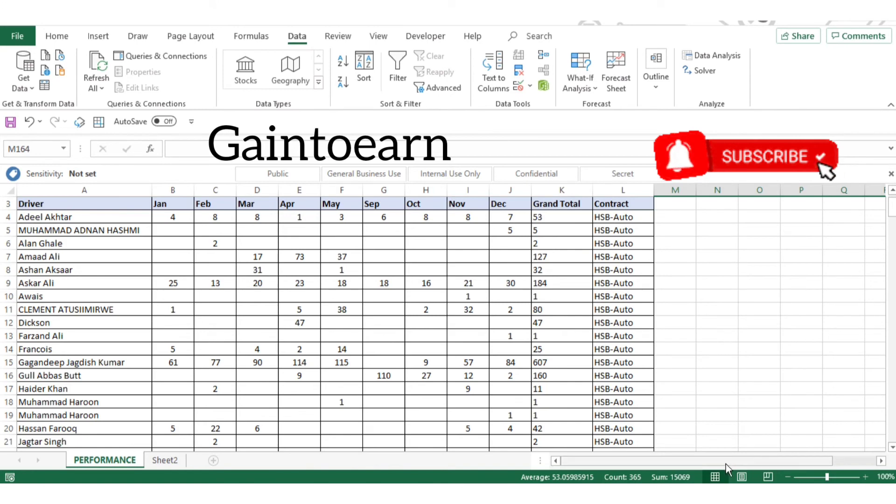
Step: Widen column M so that more of each driver name in the consolidated table fits
{"action": "left_click_drag", "start_coordinate": [726, 464], "coordinate": [840, 464]}
{"action": "scroll", "coordinate": [730, 395], "scroll_direction": "down", "scroll_amount": 20}
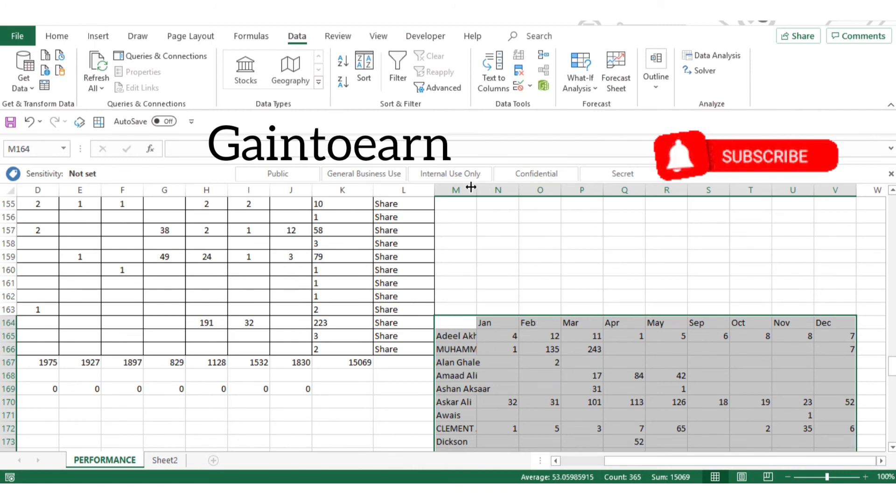
{"action": "left_click_drag", "start_coordinate": [471, 187], "coordinate": [531, 190]}
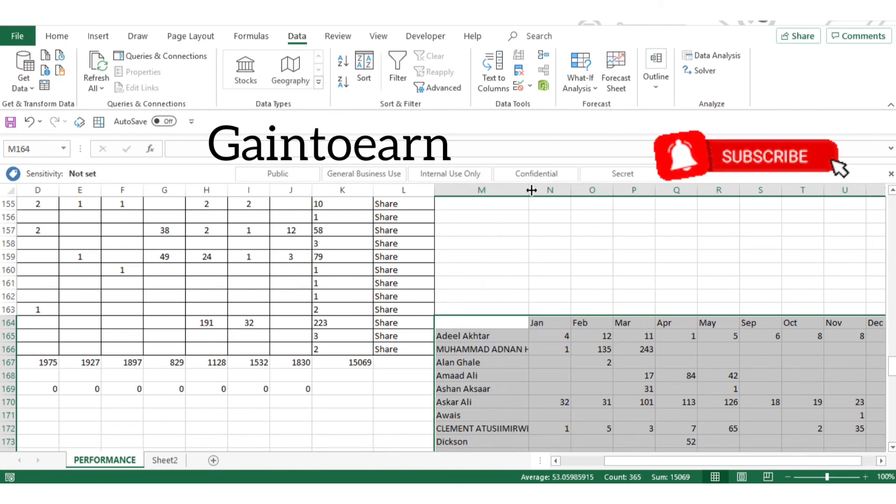
Step: Compare the number of names in the consolidated list from M165 down with the original Driver list from A4 down
{"action": "left_click", "coordinate": [507, 337]}
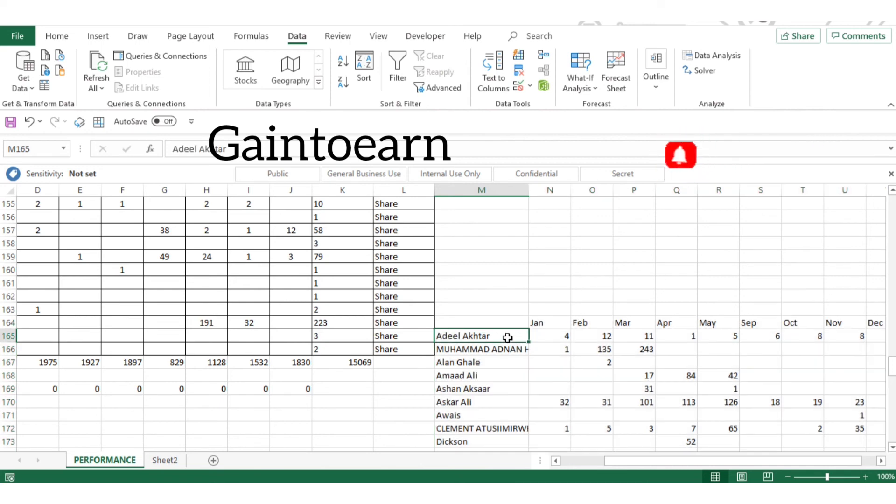
{"action": "key", "text": "ctrl+shift+Down"}
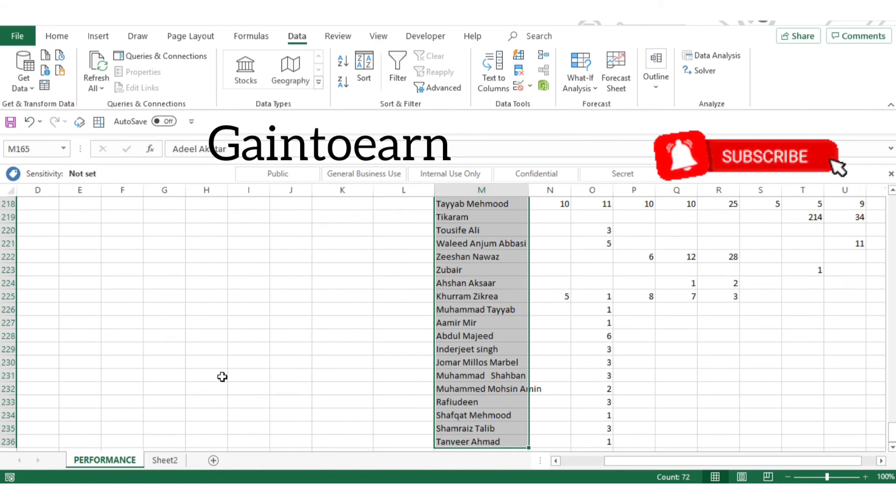
{"action": "scroll", "coordinate": [629, 469], "scroll_direction": "left", "scroll_amount": 3}
{"action": "scroll", "coordinate": [450, 448], "scroll_direction": "up", "scroll_amount": 20}
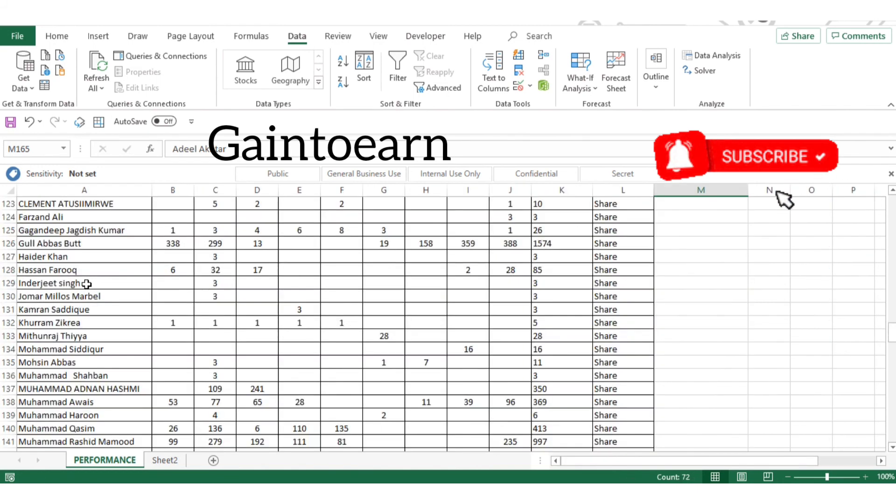
{"action": "left_click", "coordinate": [114, 247]}
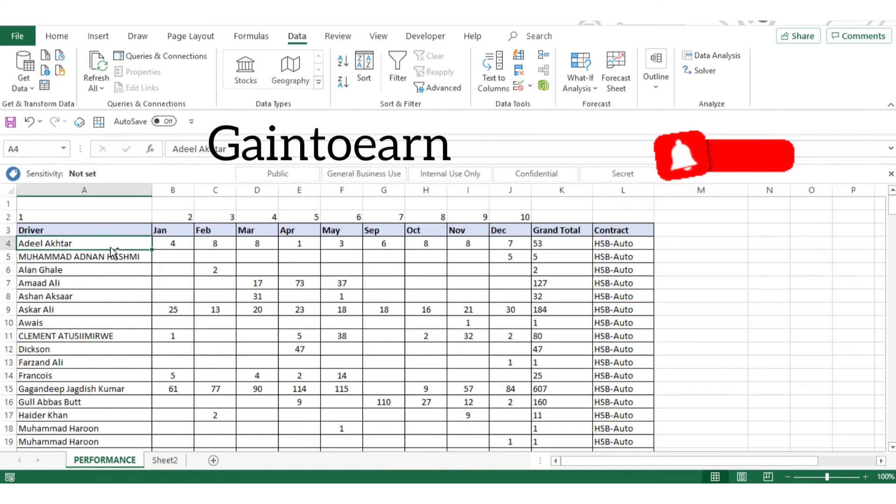
{"action": "key", "text": "ctrl+shift+Down"}
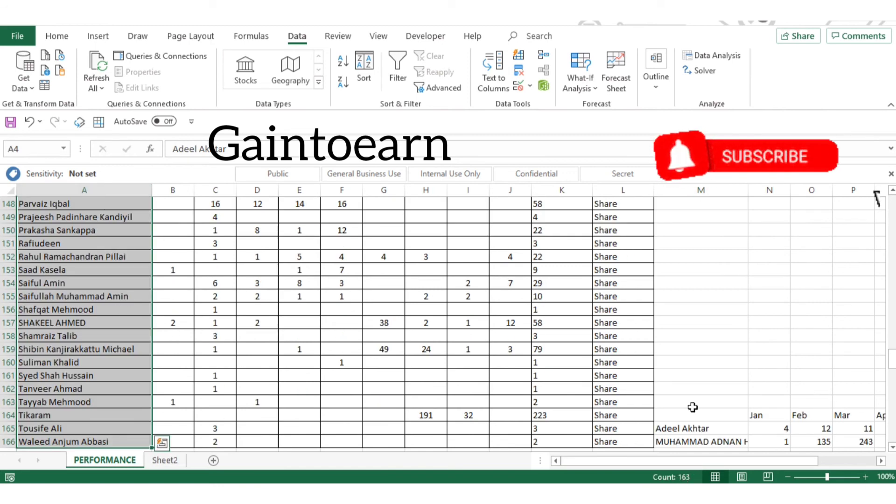
{"action": "left_click", "coordinate": [705, 429]}
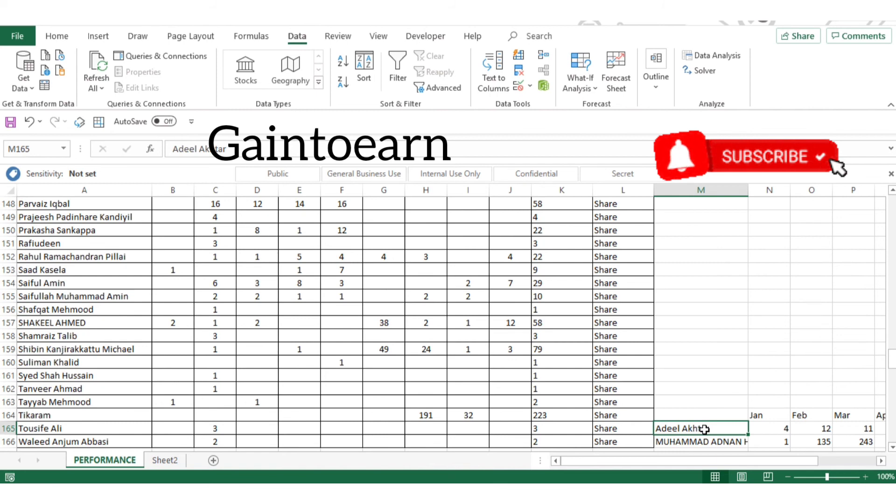
{"action": "key", "text": "ctrl+shift+Down"}
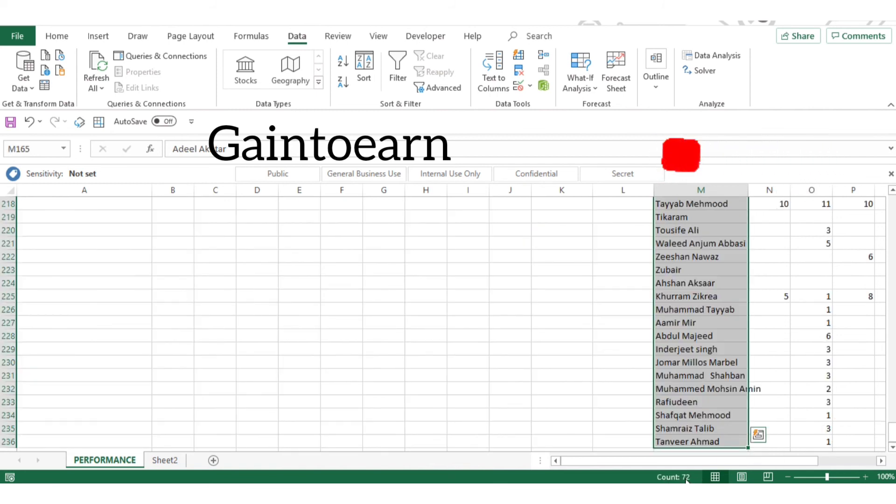
Step: Compare the original grand total in K167 with the sum of the consolidated monthly values in N165:V236
{"action": "scroll", "coordinate": [618, 402], "scroll_direction": "up", "scroll_amount": 20}
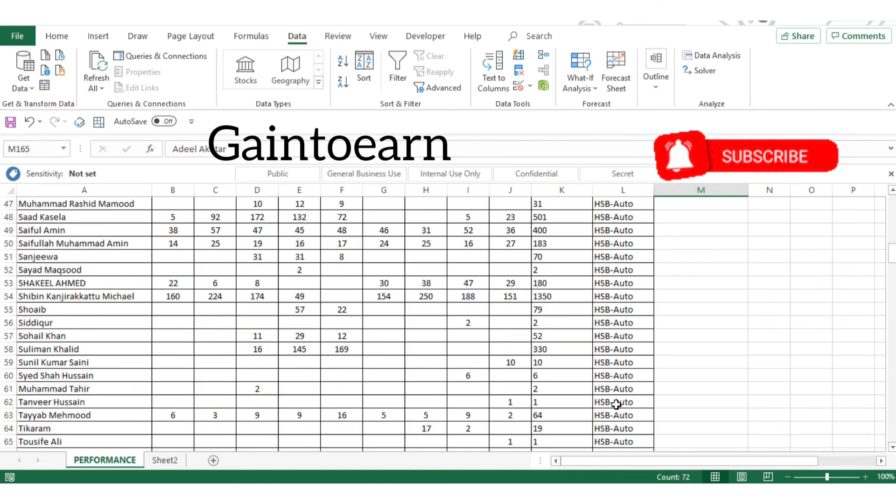
{"action": "scroll", "coordinate": [611, 396], "scroll_direction": "up", "scroll_amount": 15}
{"action": "scroll", "coordinate": [574, 376], "scroll_direction": "down", "scroll_amount": 20}
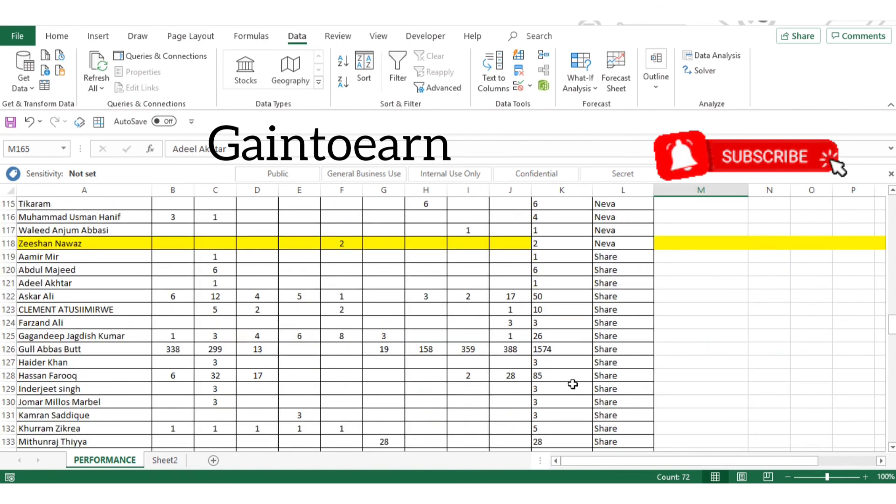
{"action": "left_click", "coordinate": [575, 394]}
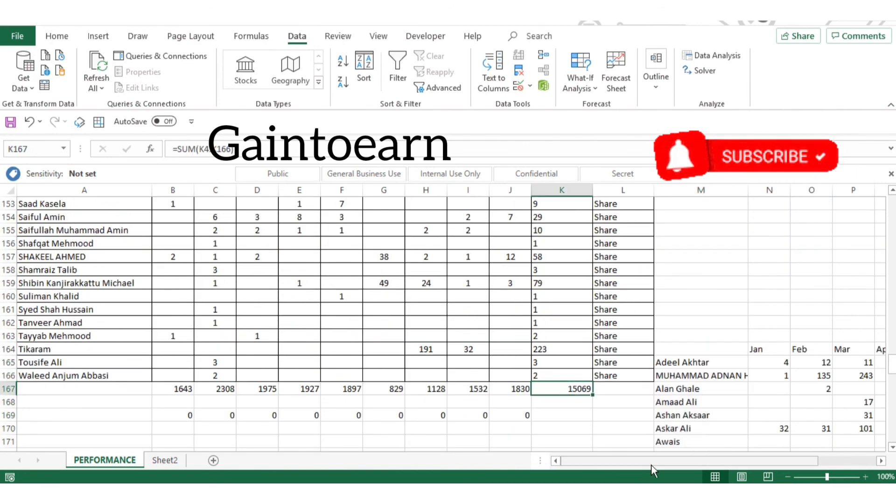
{"action": "left_click_drag", "start_coordinate": [650, 462], "coordinate": [769, 462]}
{"action": "left_click_drag", "start_coordinate": [516, 364], "coordinate": [837, 227]}
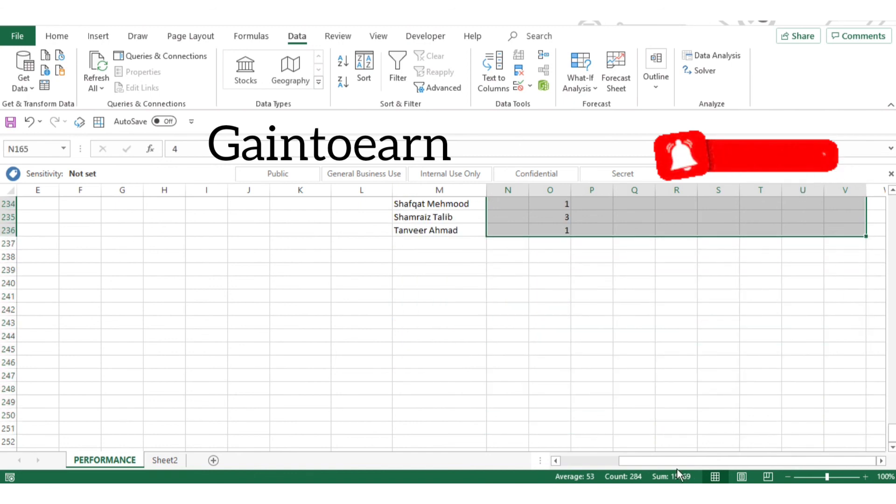
{"action": "scroll", "coordinate": [646, 414], "scroll_direction": "up", "scroll_amount": 20}
{"action": "scroll", "coordinate": [645, 415], "scroll_direction": "down", "scroll_amount": 12}
{"action": "scroll", "coordinate": [645, 414], "scroll_direction": "down", "scroll_amount": 13}
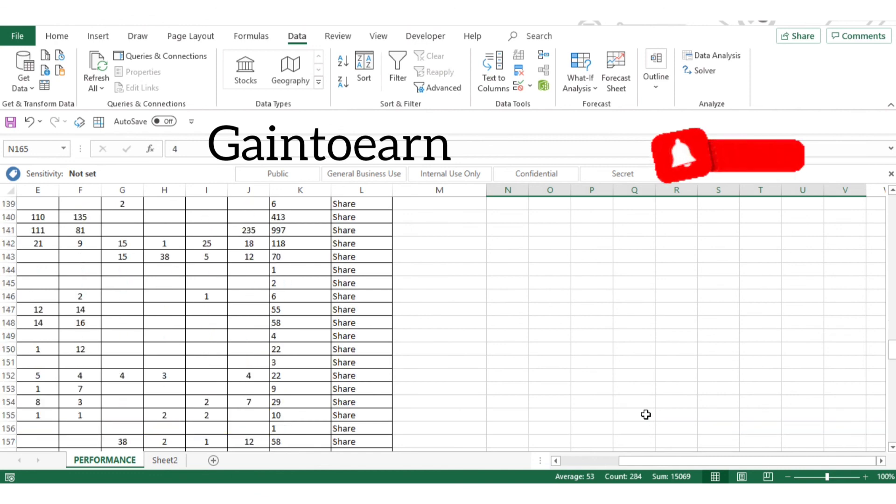